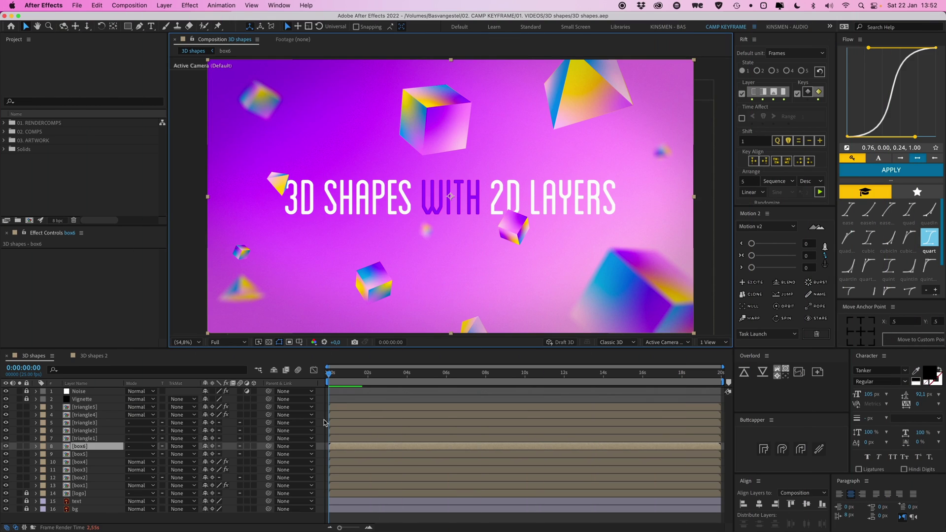
Open the 3D shapes 2 composition and draw a square shape layer near the centre of the frame.
click(324, 422)
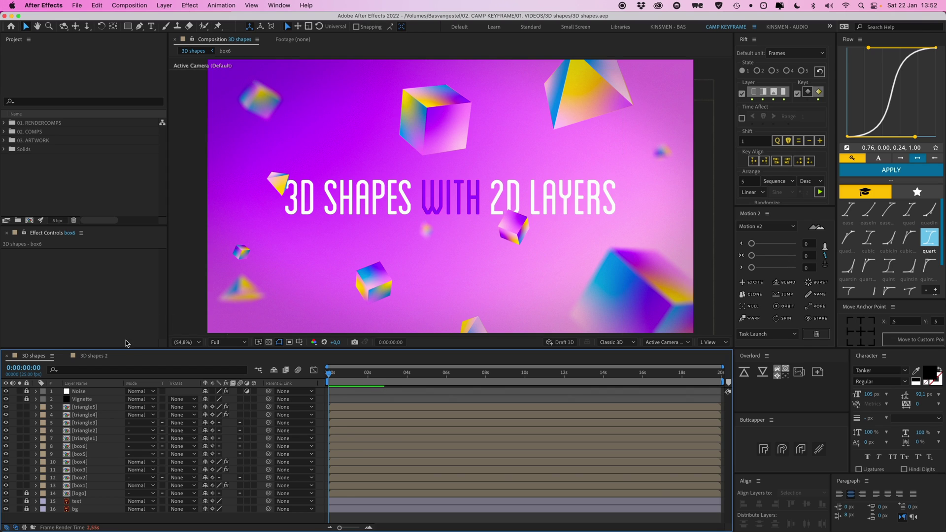
click(105, 358)
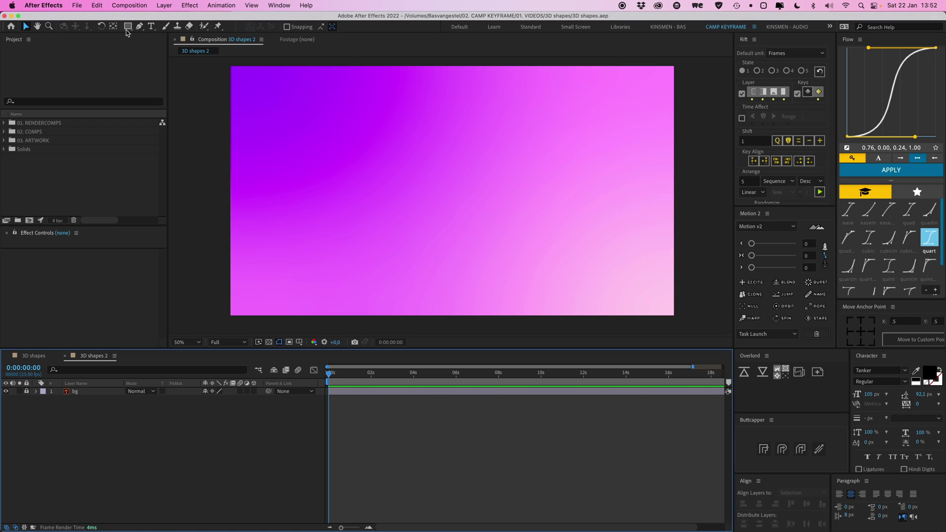
click(128, 28)
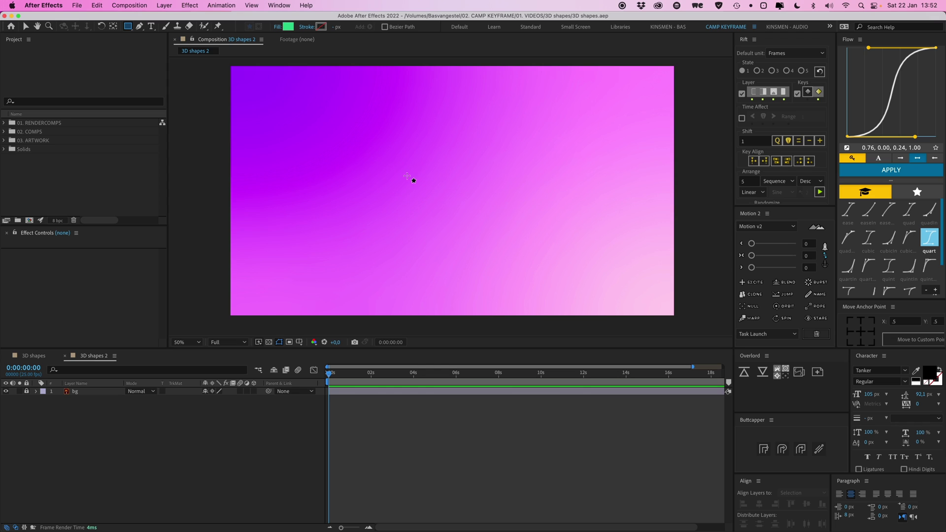
drag(404, 153, 475, 225)
key(v)
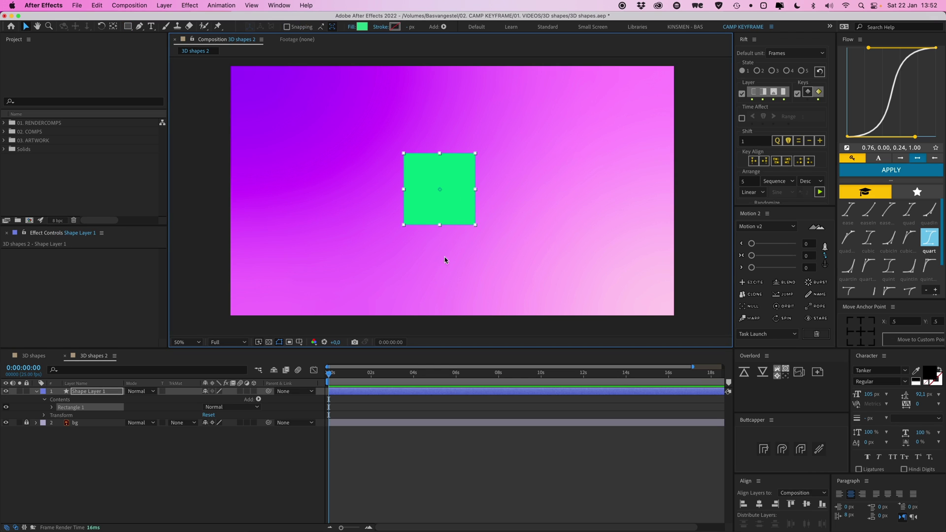
Change the square's fill from green to purple and shift the square slightly downward.
click(362, 26)
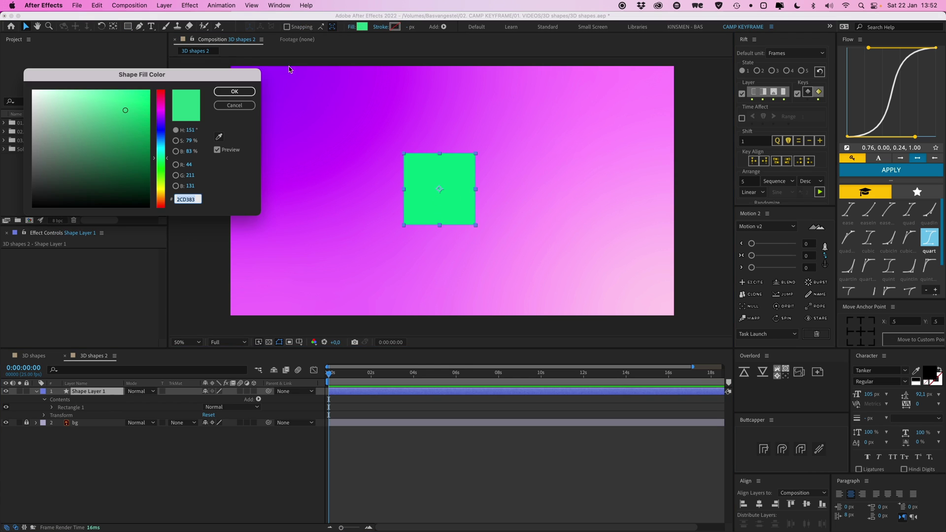
drag(161, 130, 161, 121)
click(235, 91)
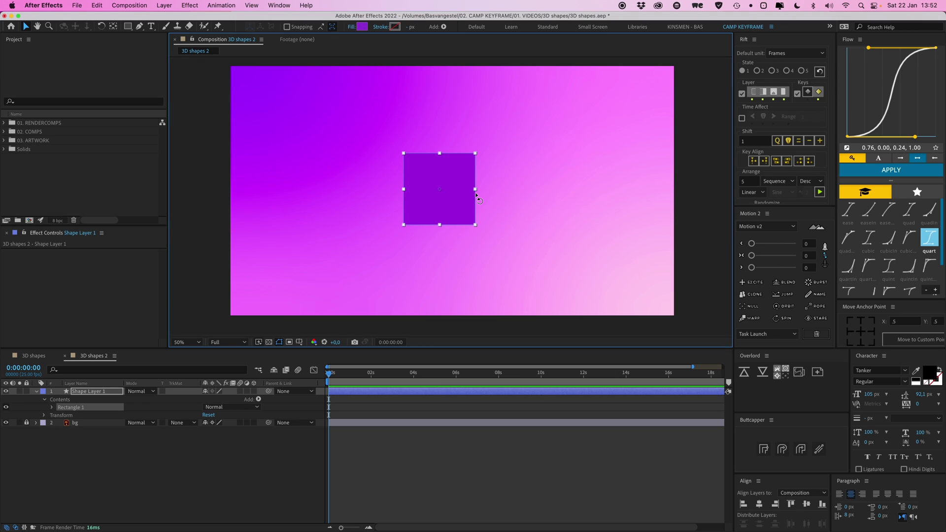
drag(461, 199, 463, 211)
click(504, 211)
click(452, 207)
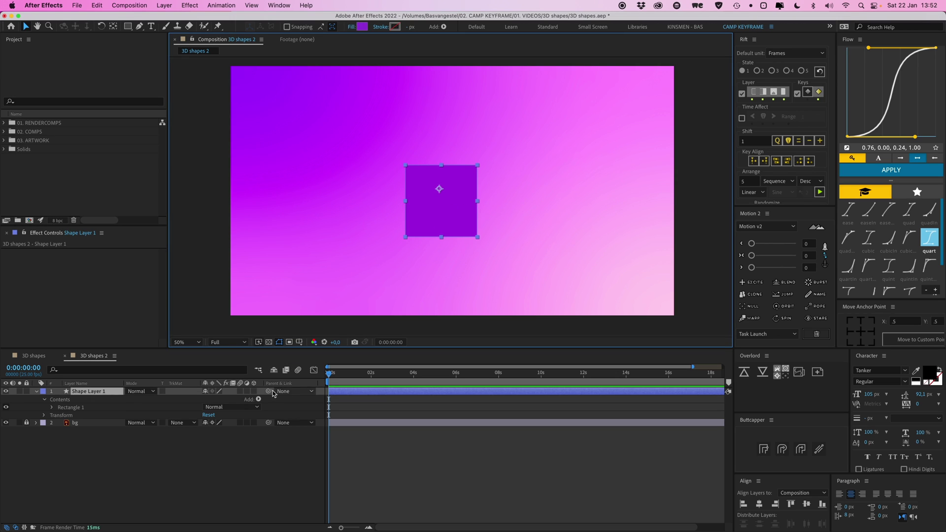
Make the square a 3D layer and orbit the camera to inspect it from an angle.
click(254, 391)
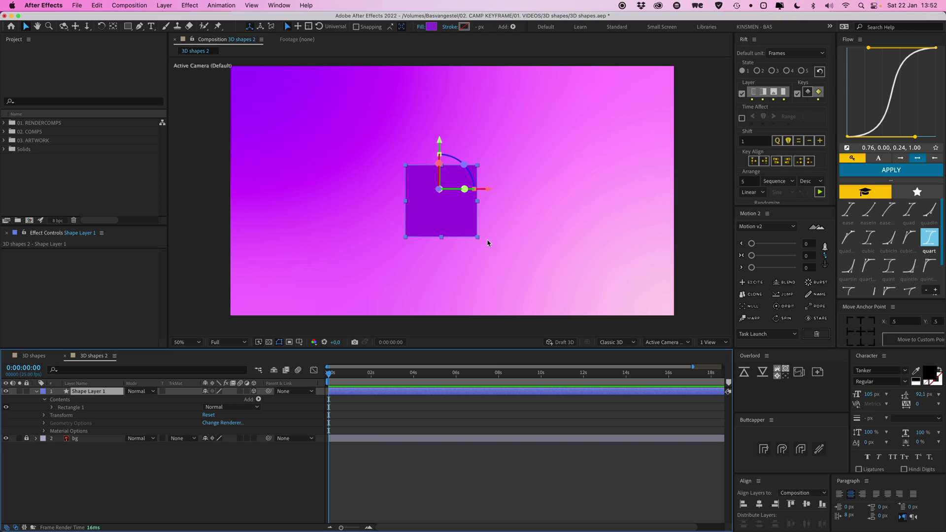
click(63, 27)
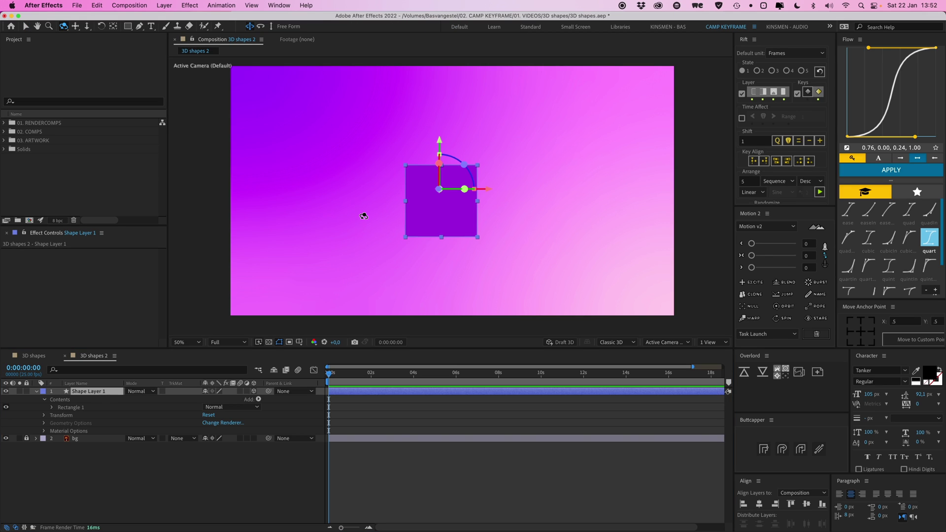
key(c)
key(c)
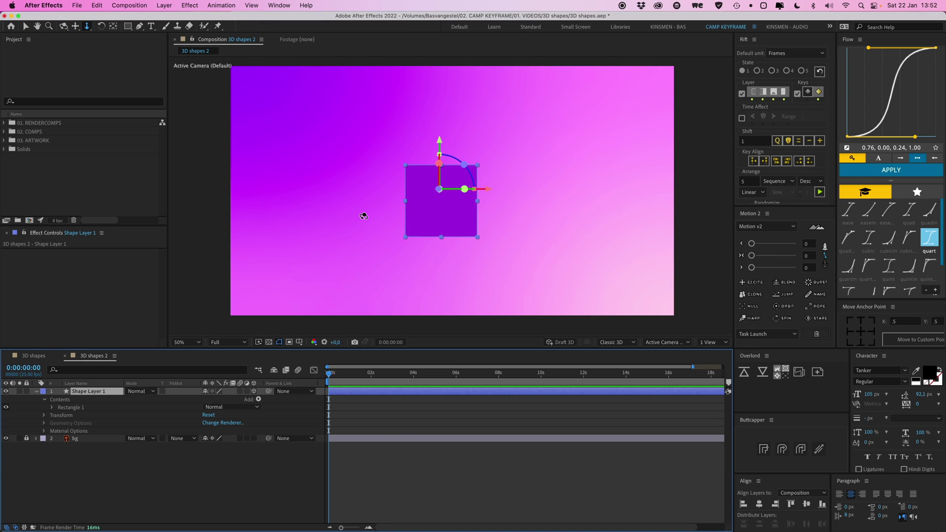
key(c)
drag(433, 211, 409, 217)
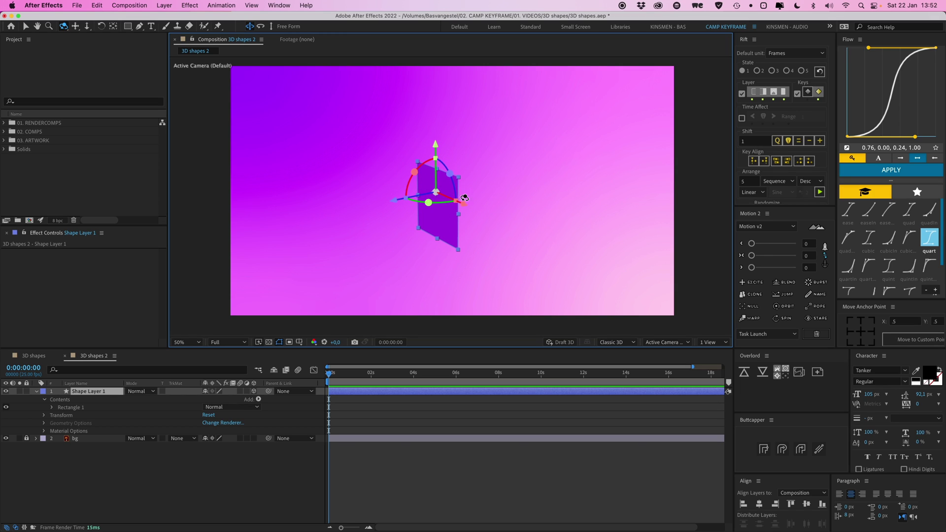
click(404, 400)
click(406, 391)
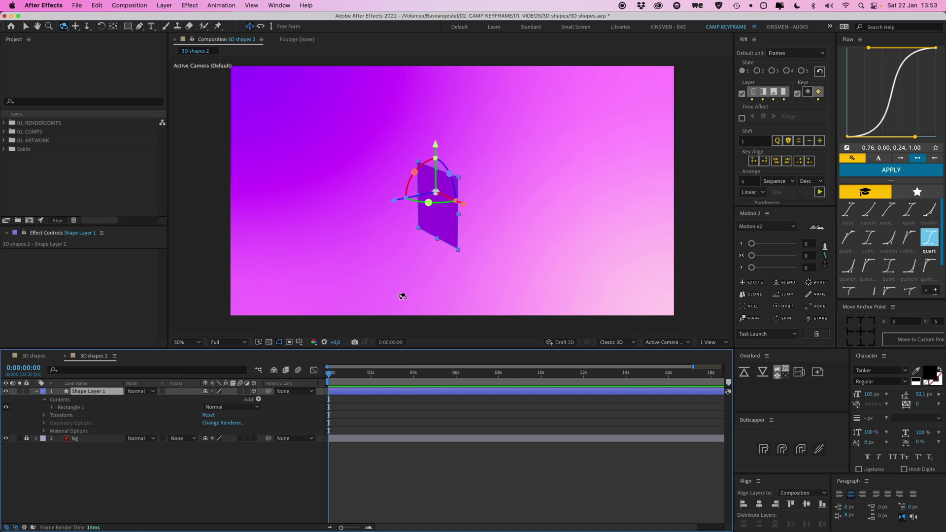
drag(445, 217, 438, 220)
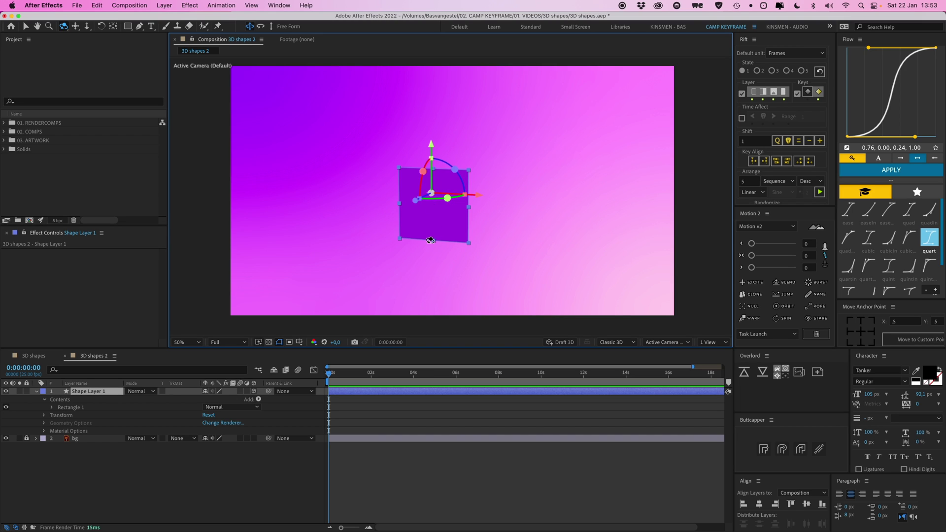
Try repositioning the square's anchor point by hand along its vertical axis with the Pan Behind tool.
key(y)
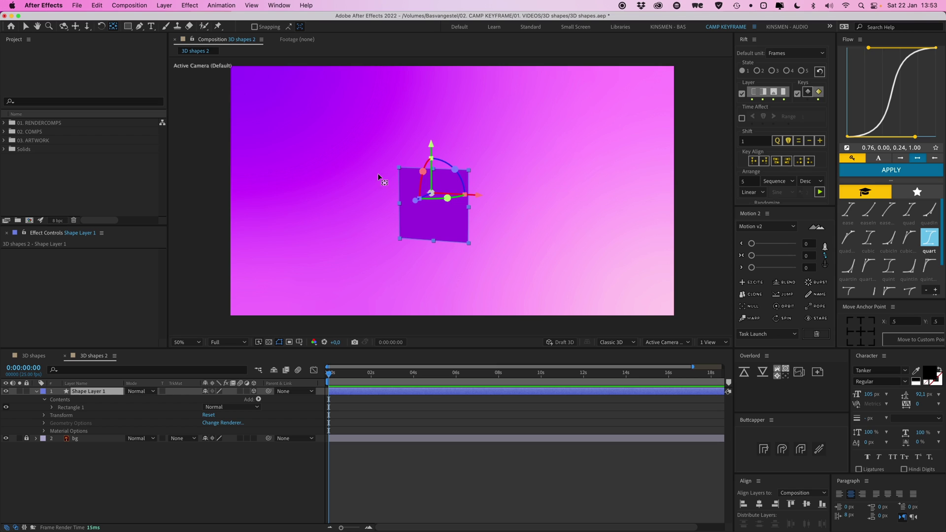
drag(430, 147, 490, 255)
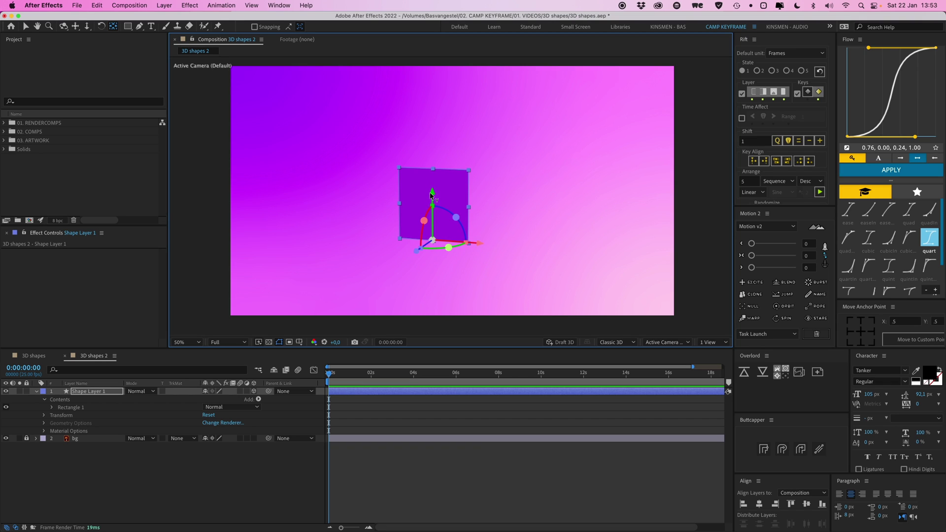
drag(432, 192, 426, 163)
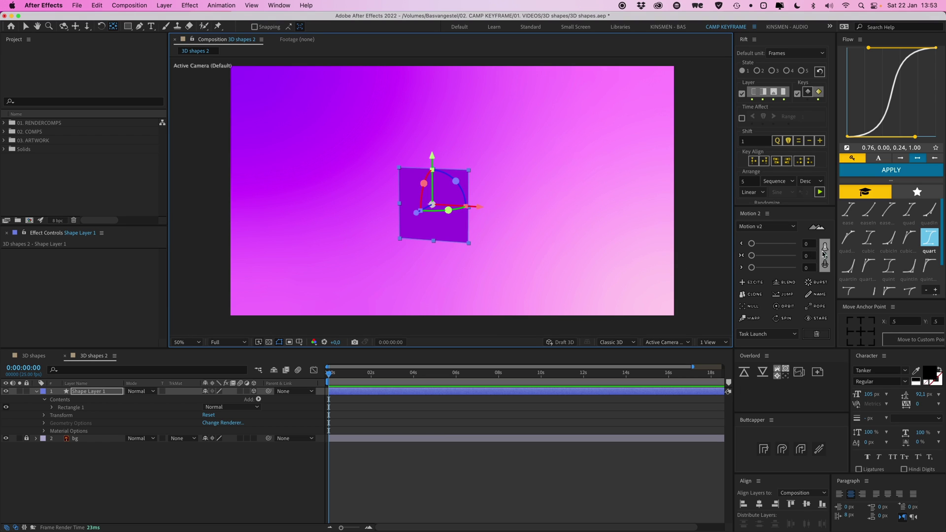
Snap the square's anchor point to the centre of its bottom edge.
click(789, 265)
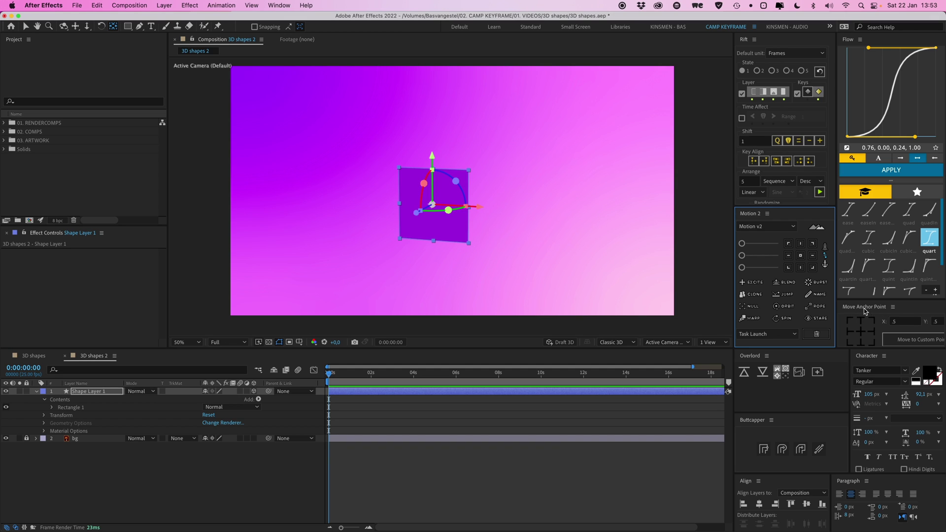
click(825, 261)
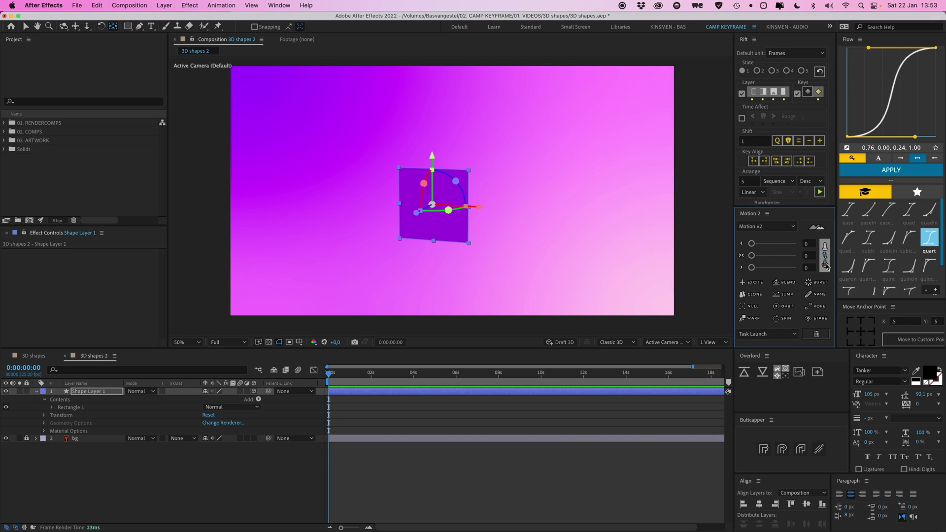
click(861, 341)
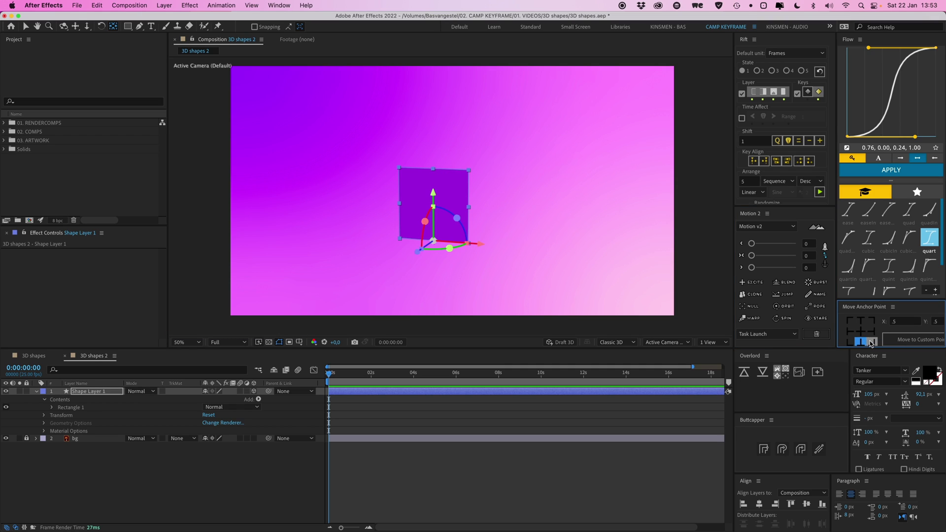
click(869, 331)
click(860, 341)
Duplicate the square layer and rotate the copy around its bottom edge so it lies flat as the cube's floor.
key(c)
drag(451, 188, 437, 197)
click(406, 405)
click(378, 392)
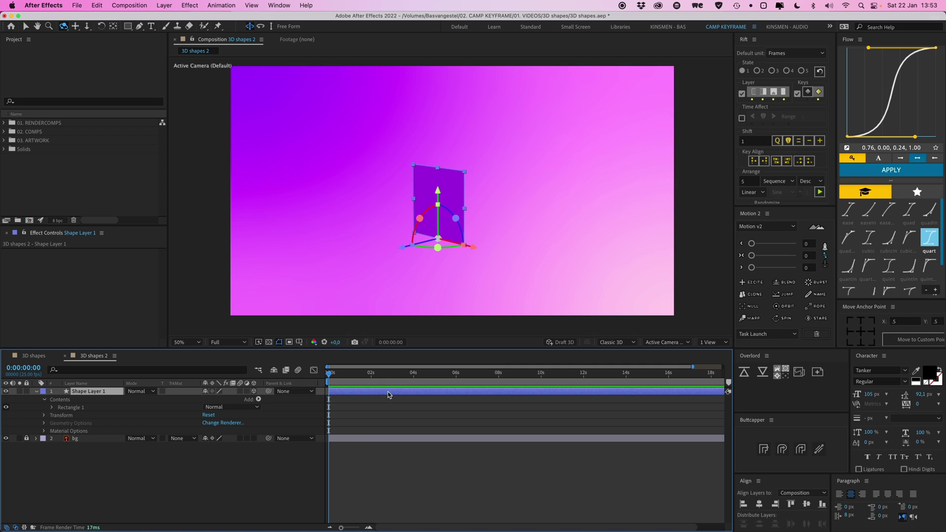
key(super+d)
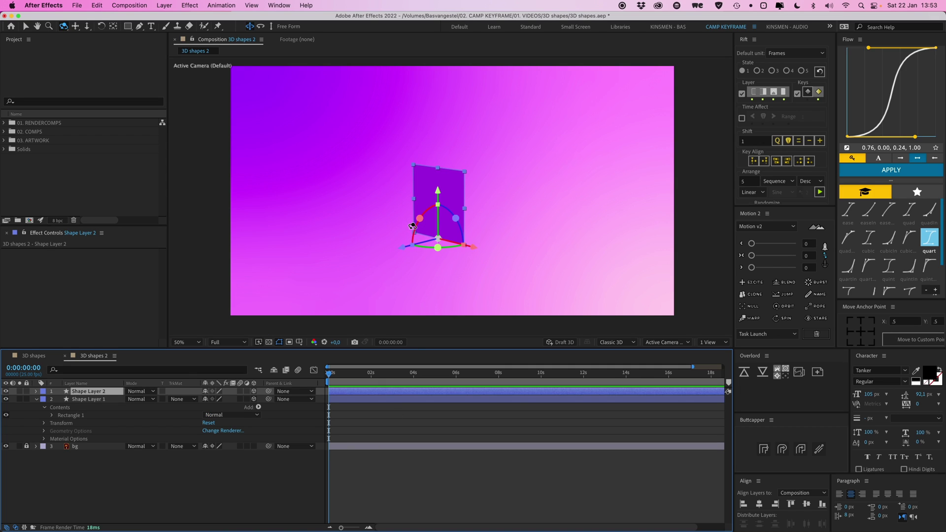
key(v)
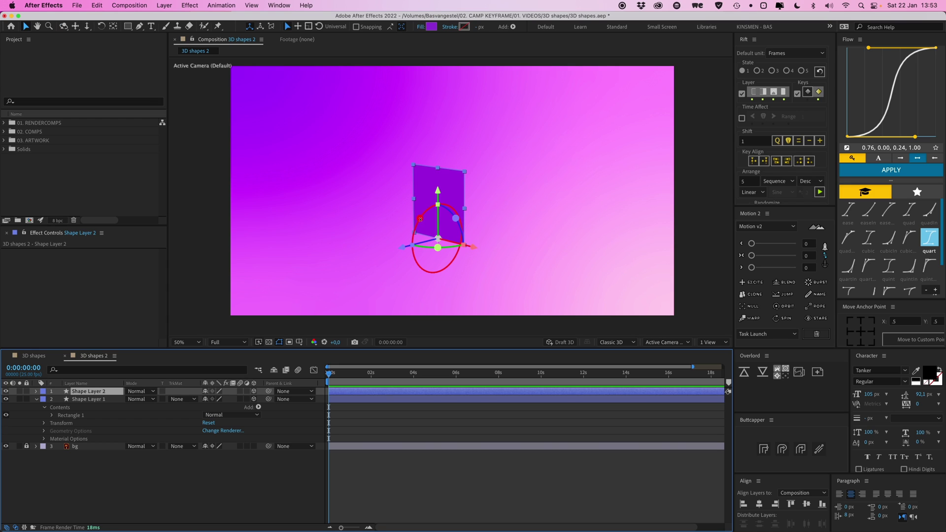
drag(420, 218, 457, 217)
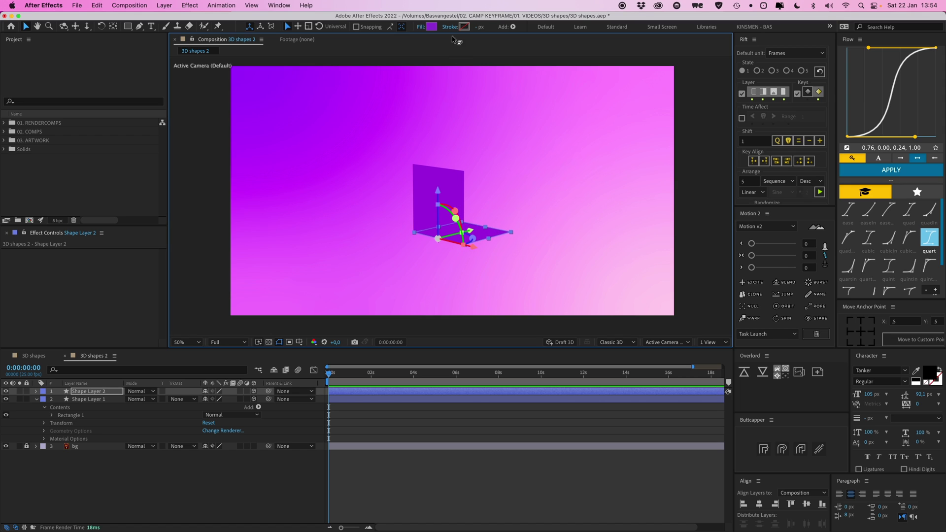
Set the floor face's fill to the darker purple 6C1EA4.
click(426, 27)
click(125, 126)
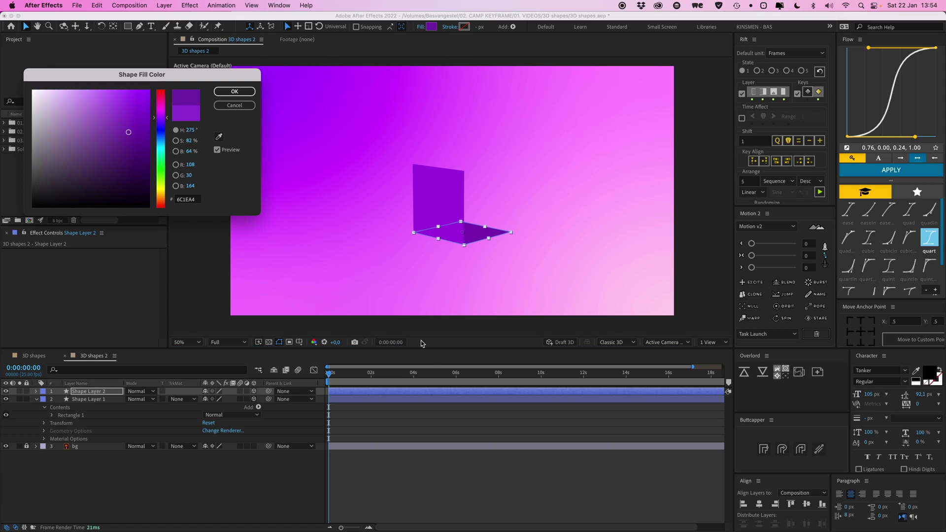
key(Return)
Duplicate the floor face, set the copy's anchor point to its top-centre edge, and rotate it upright opposite the first square.
key(c)
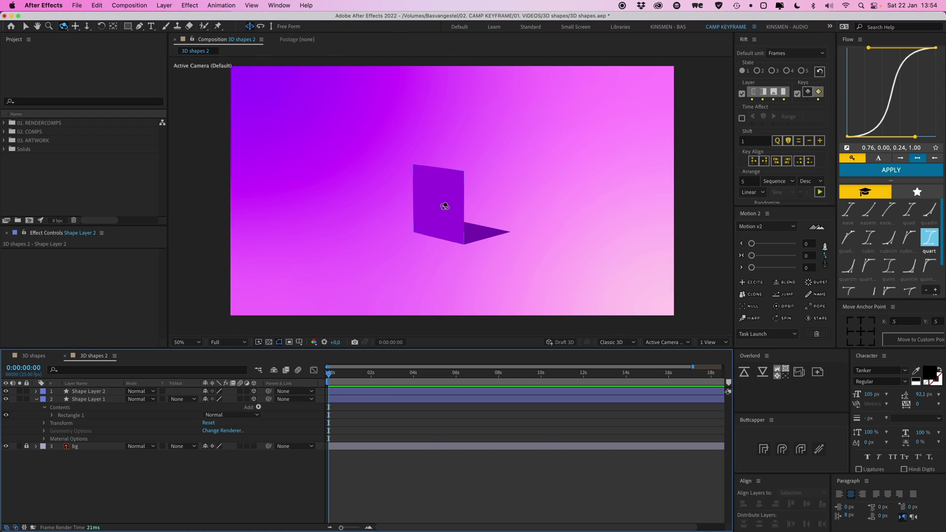
mouse_move(445, 206)
mouse_down()
mouse_move(420, 206)
mouse_move(414, 190)
mouse_move(437, 207)
mouse_up()
key(v)
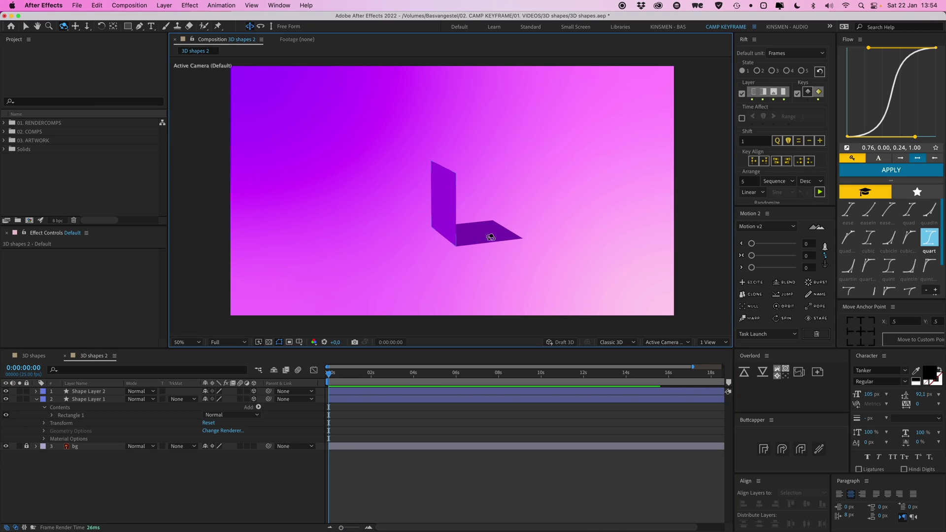
click(485, 234)
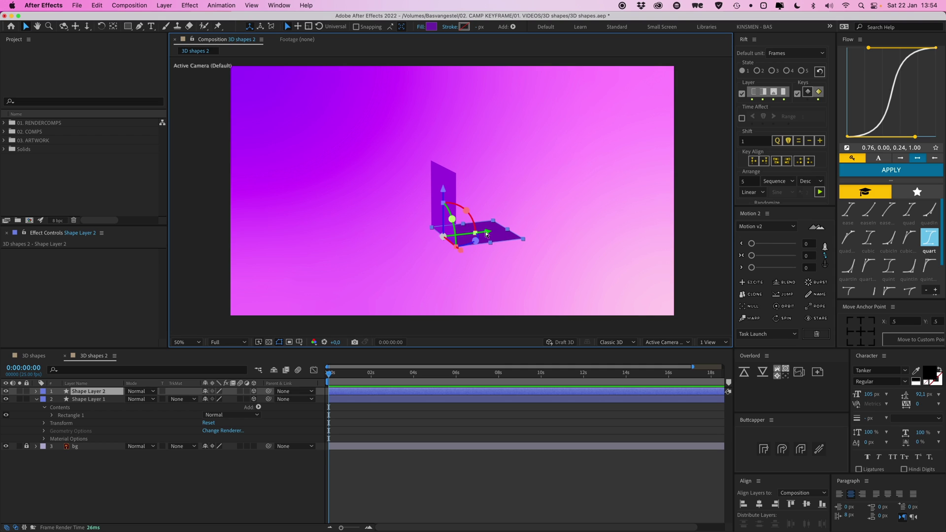
key(ctrl+d)
click(860, 321)
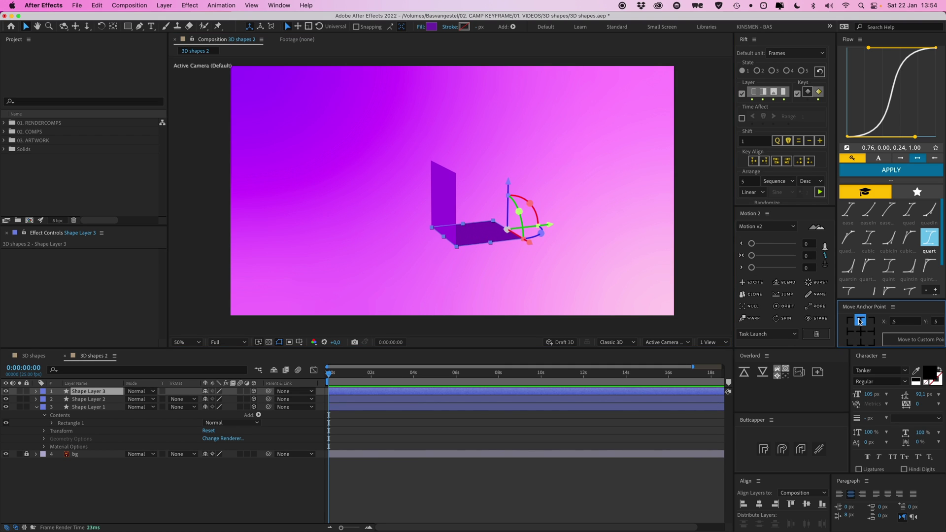
drag(529, 203, 563, 267)
Set the new upright face's fill to the lighter purple A342EA.
click(431, 27)
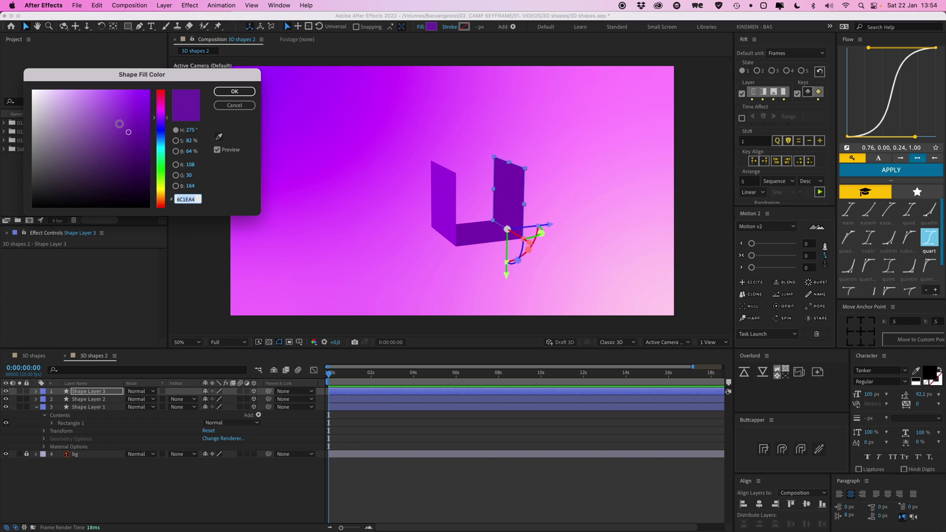
click(111, 115)
click(115, 104)
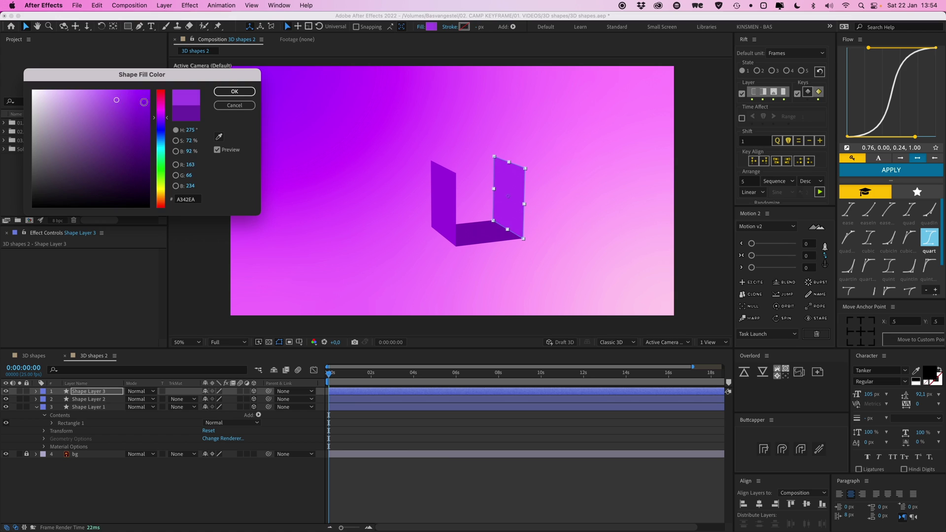
click(235, 91)
click(551, 196)
Duplicate the lighter upright face, anchor the copy at its upper edge in the scene, and rotate it to form the cube's top.
click(508, 187)
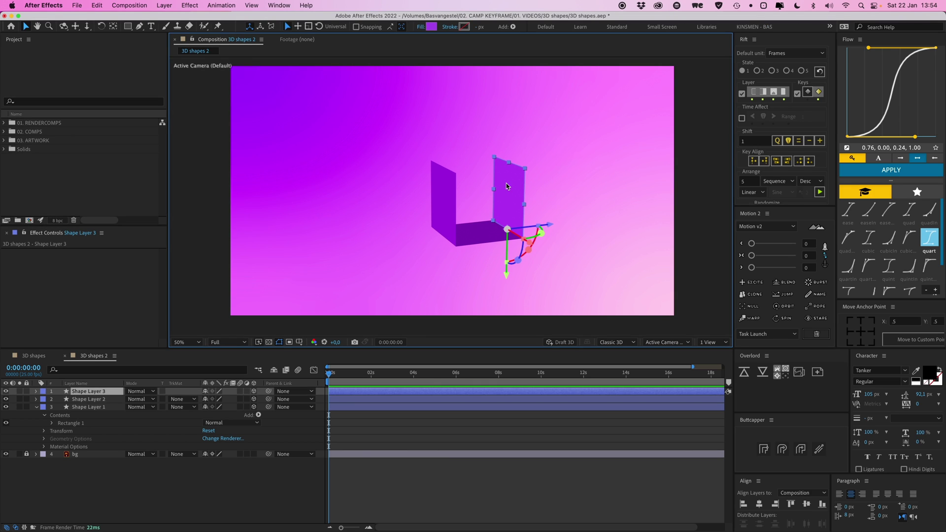
key(super+d)
click(859, 326)
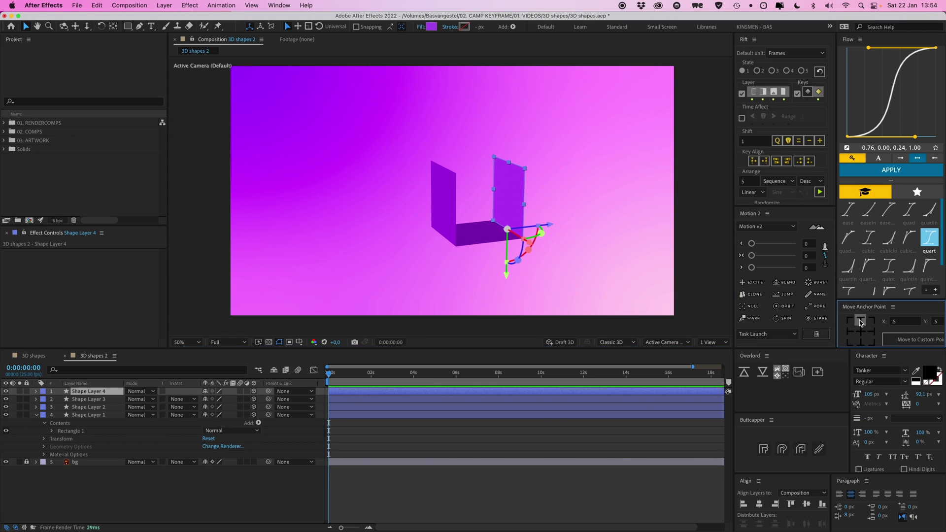
click(860, 341)
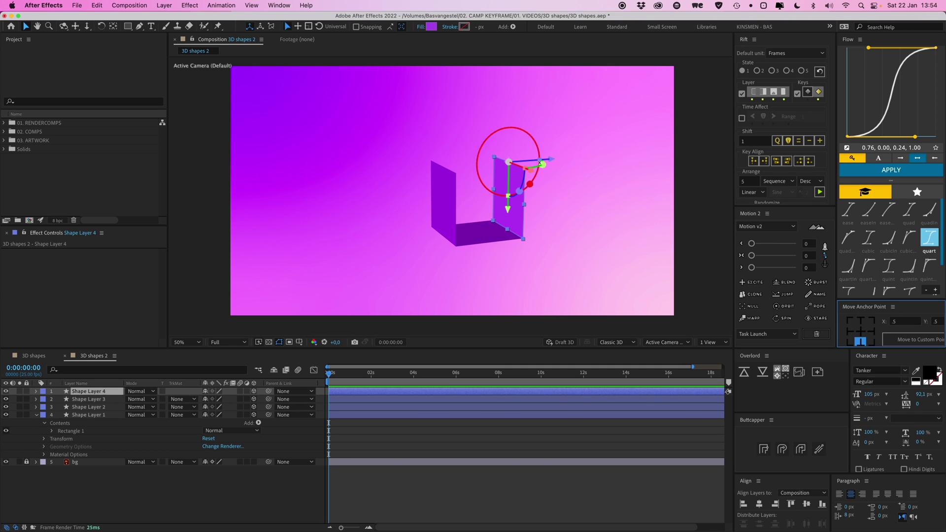
drag(539, 162, 485, 188)
click(509, 442)
Set the cube's top face fill to the dark purple 561D7F.
key(c)
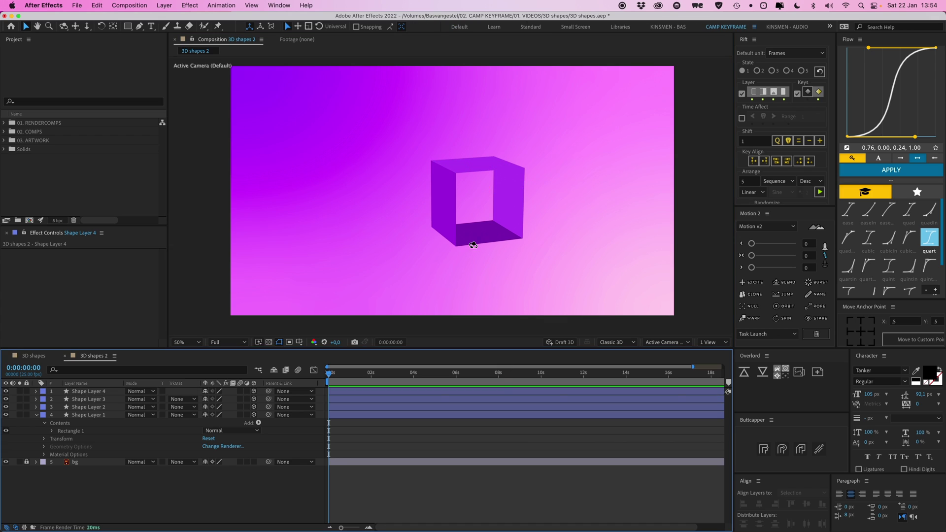
mouse_move(446, 235)
mouse_down()
mouse_move(494, 241)
mouse_move(483, 230)
mouse_move(453, 232)
mouse_up()
key(c)
key(v)
click(472, 166)
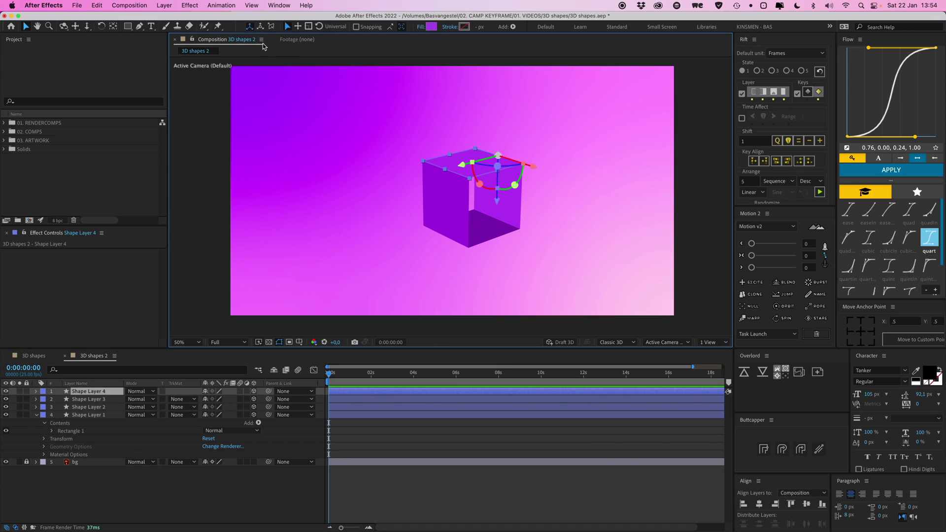
click(433, 27)
click(122, 149)
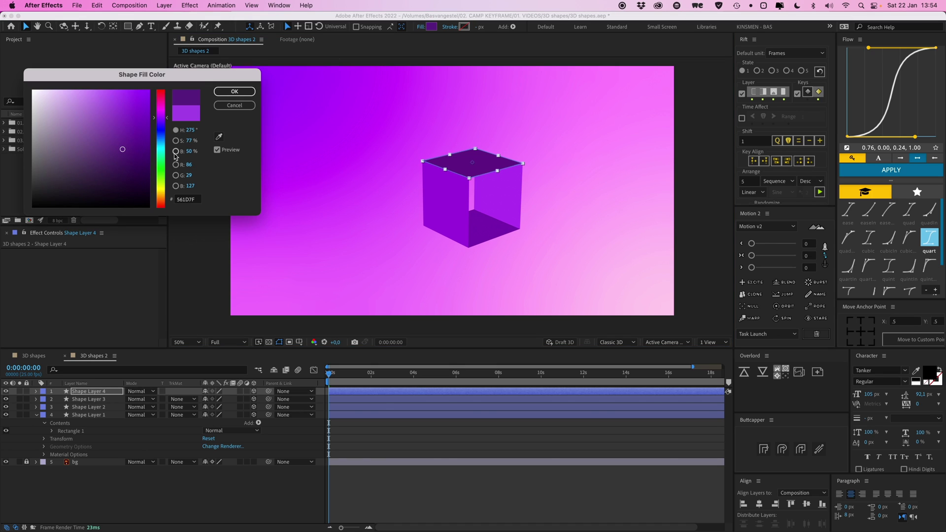
key(Return)
click(488, 438)
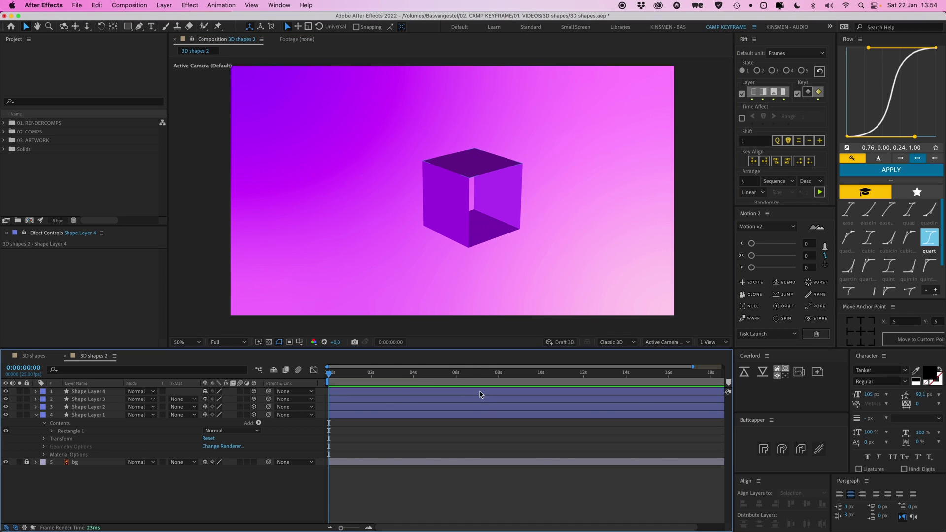
Duplicate the dark top face, set the copy's anchor point to its right-centre edge, and rotate it down to form the open front side.
click(481, 391)
key(ctrl+d)
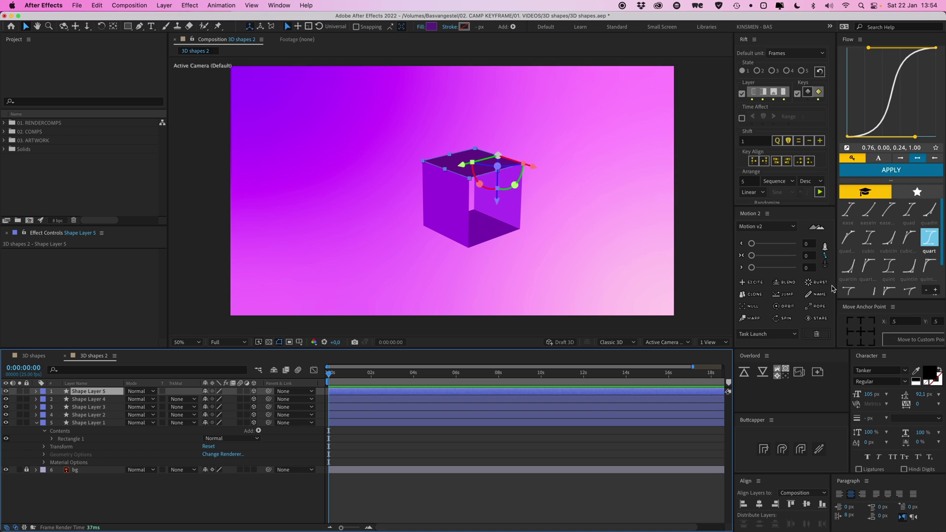
click(870, 333)
click(871, 333)
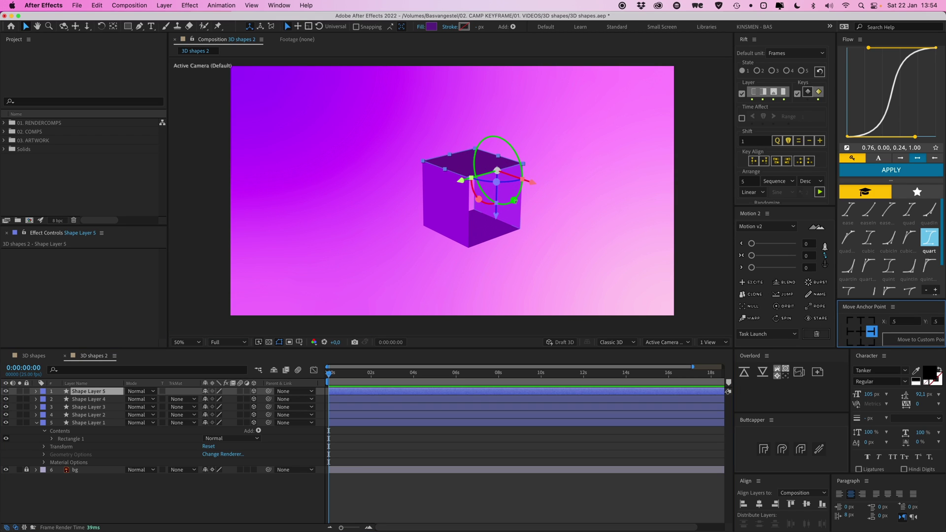
drag(512, 202, 516, 224)
mouse_move(499, 170)
mouse_down()
mouse_move(515, 187)
mouse_move(522, 179)
mouse_move(510, 158)
mouse_up()
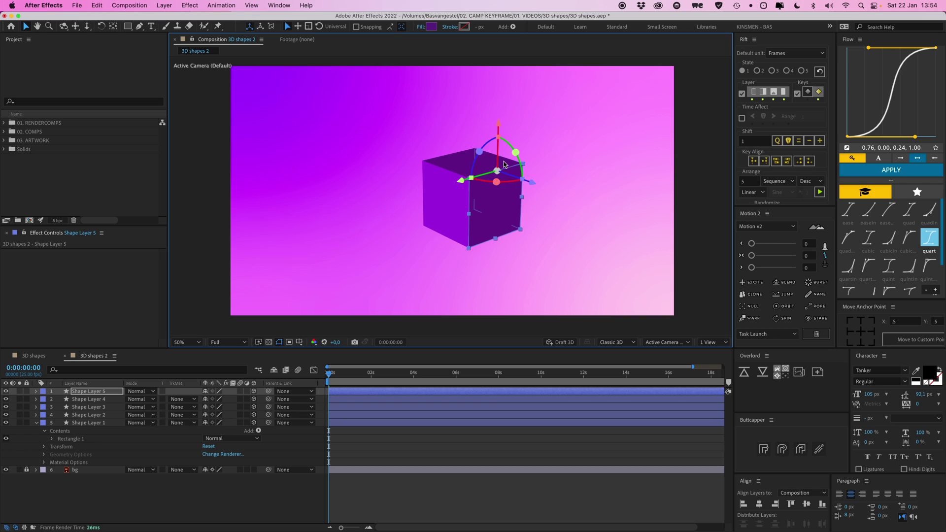
Set the new side face's fill to the pale purple B088CC.
click(431, 27)
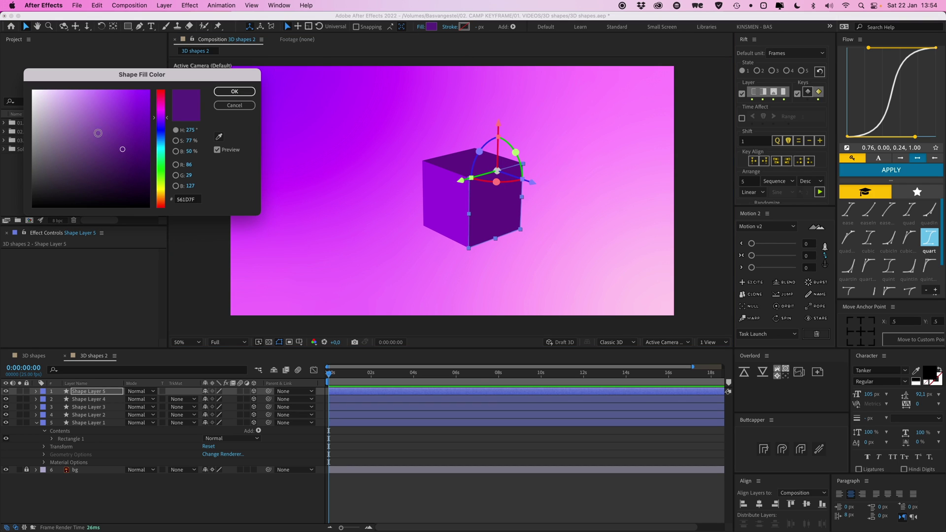
mouse_move(98, 132)
mouse_down()
mouse_move(76, 133)
mouse_move(78, 114)
mouse_up()
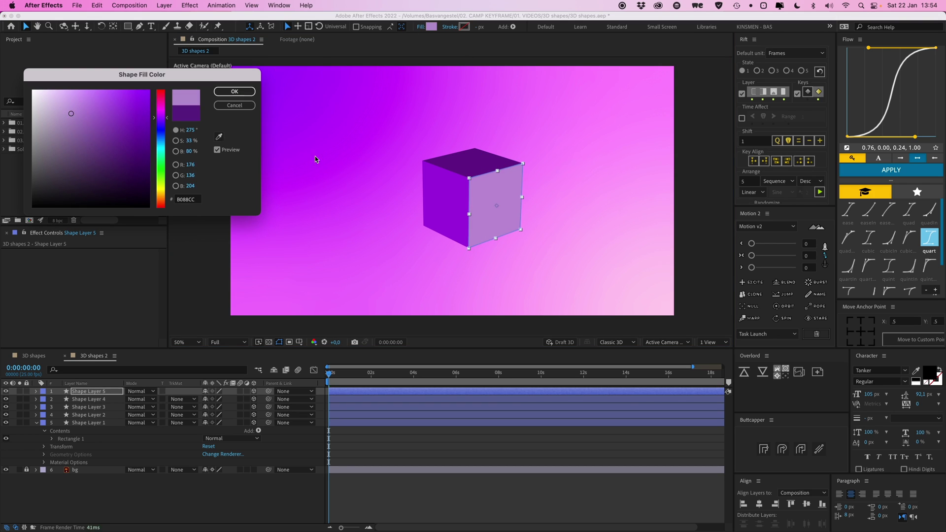
key(Return)
Duplicate the first square, Shape Layer 1, set the copy's anchor point to its left-centre edge, and rotate it to close the remaining open side.
key(2)
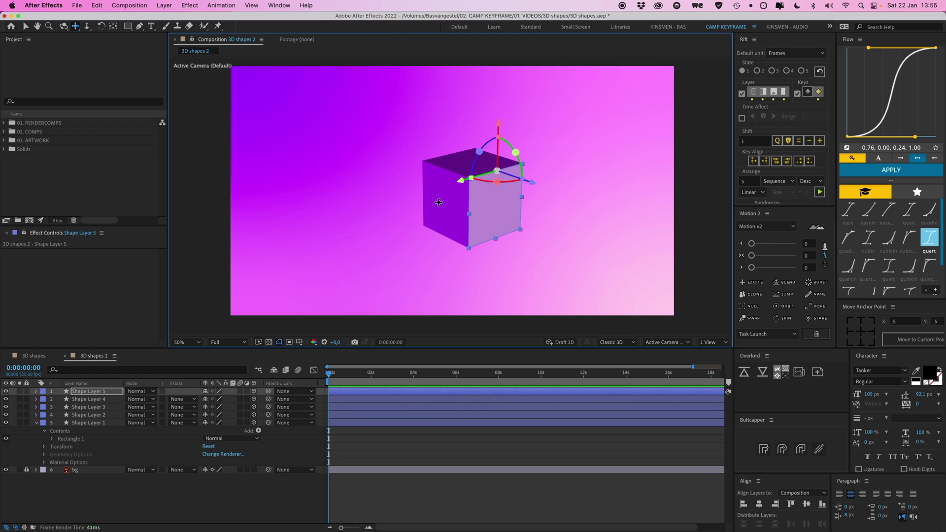
key(3)
key(1)
drag(444, 202, 446, 225)
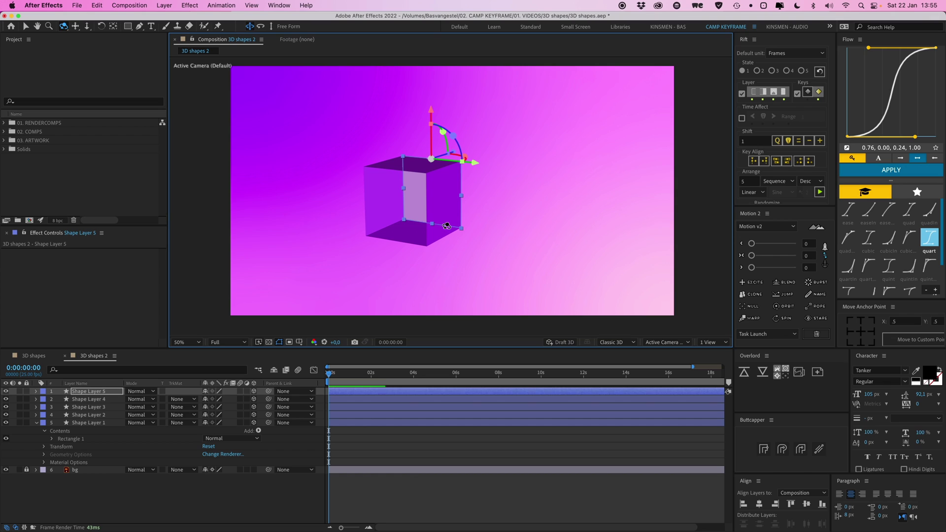
key(v)
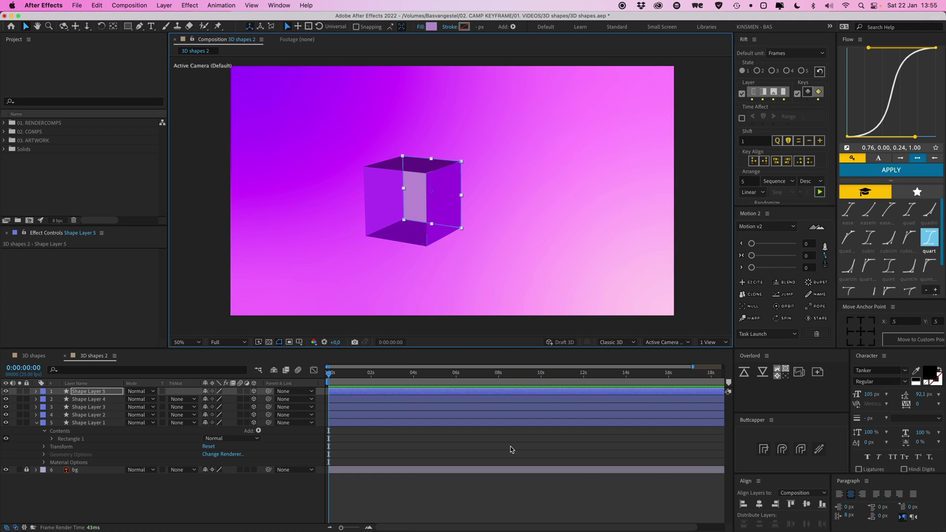
click(432, 200)
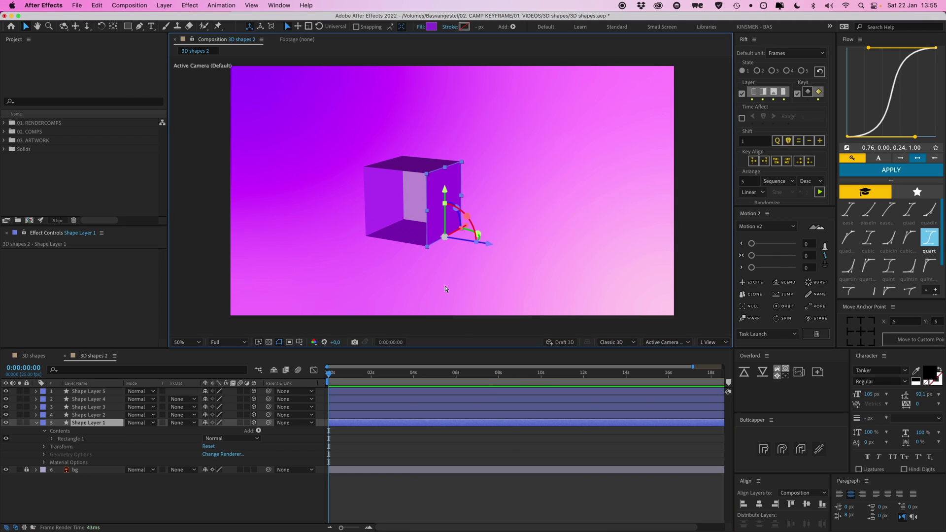
key(ctrl+d)
click(850, 332)
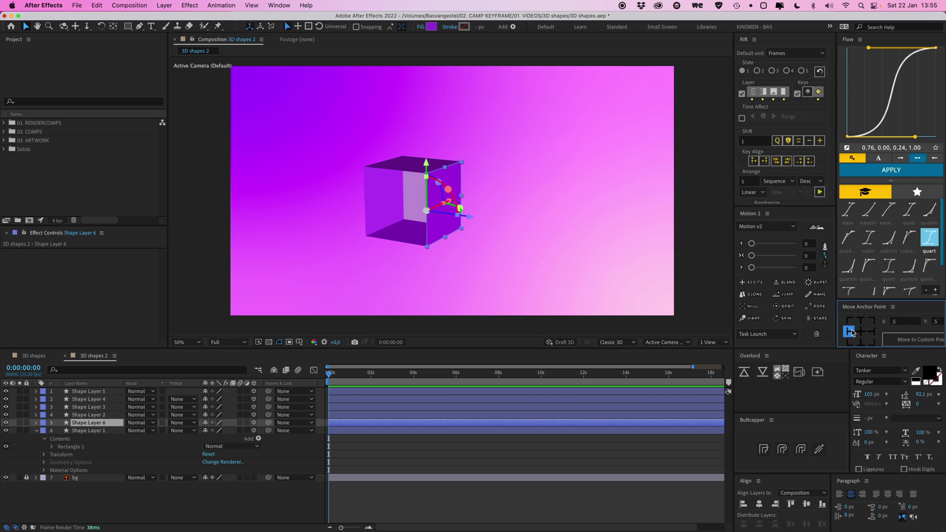
key(w)
drag(460, 211, 446, 195)
Set the closing face's fill to the very dark purple 402355.
click(431, 26)
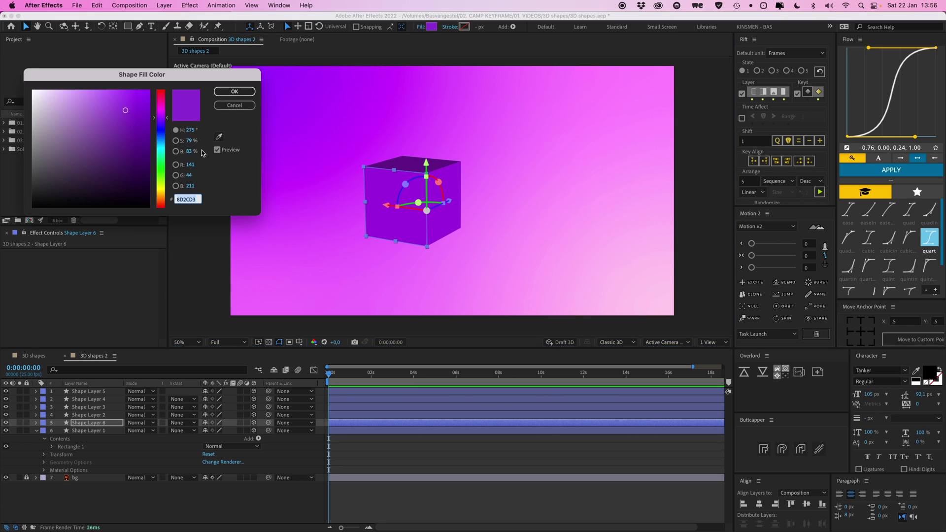
drag(102, 159, 102, 169)
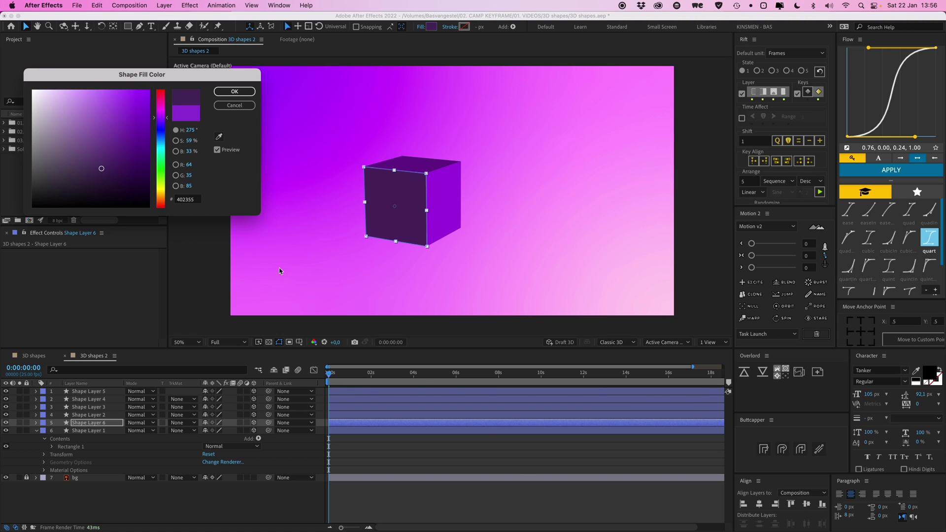
key(Return)
click(467, 453)
Collapse Shape Layer 1's properties and hide all six shape layers that make up the cube.
key(c)
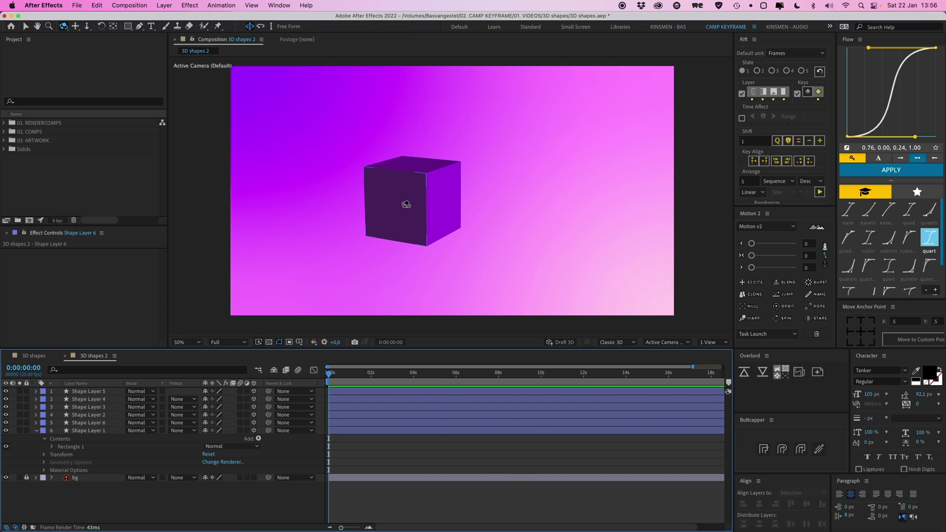
click(409, 213)
drag(409, 214, 439, 205)
drag(418, 222, 394, 215)
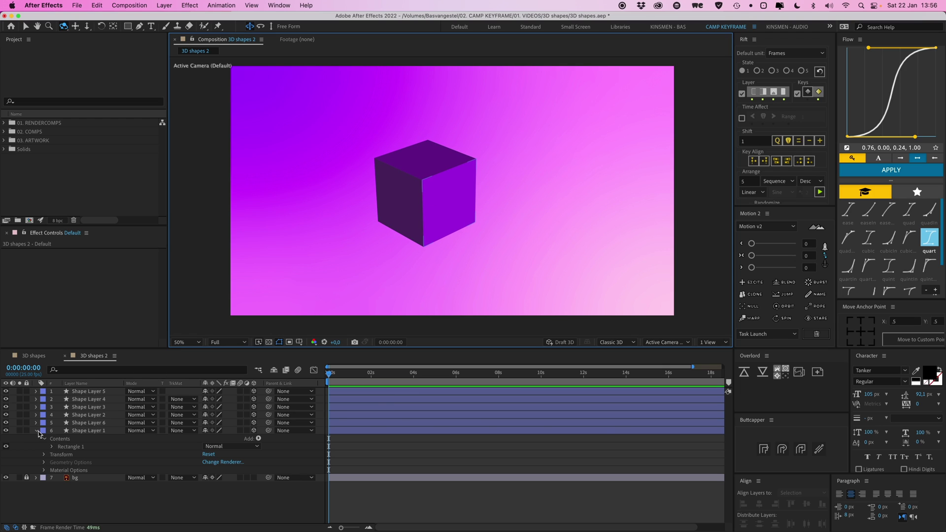
click(37, 430)
click(85, 392)
shift+click(81, 431)
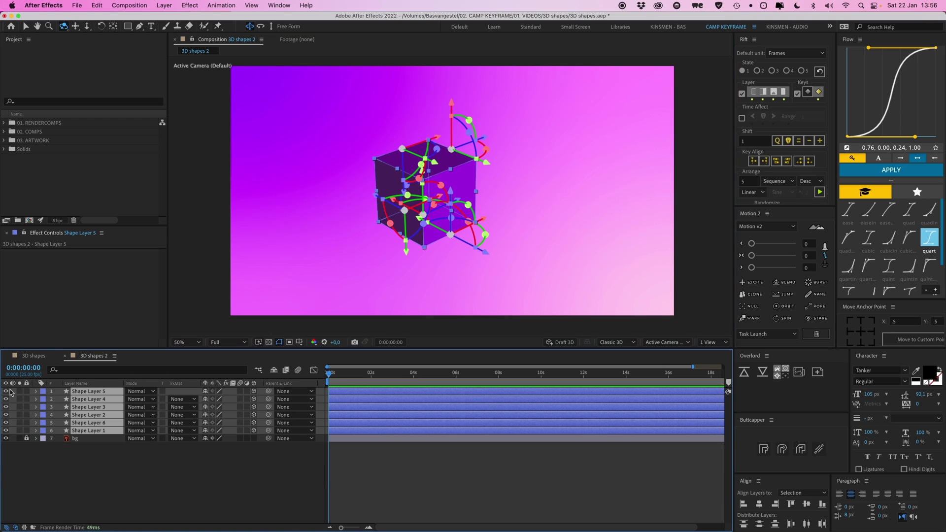
drag(10, 391, 7, 430)
click(423, 482)
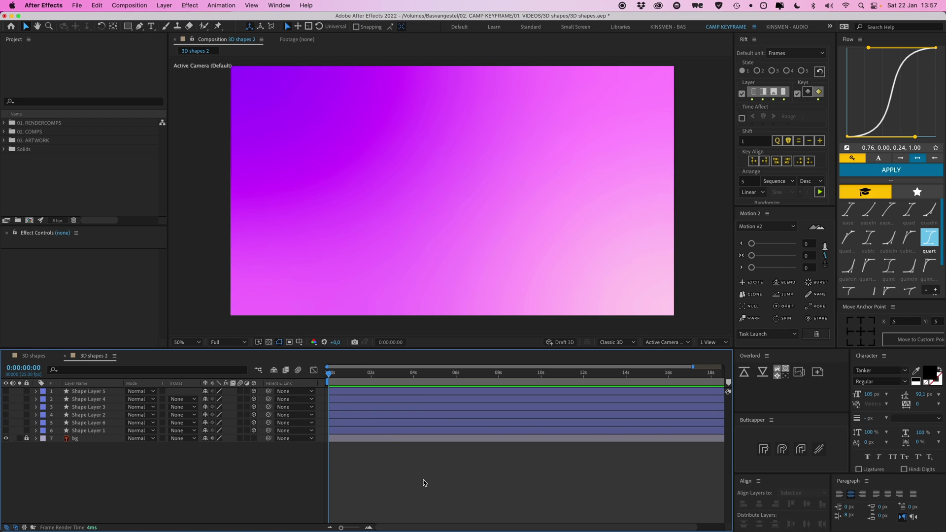
Switch to Illustrator and examine the flat gradient templates in 3D shapes templates.ai, including the unfolded cube and the pyramid.
key(super+Tab)
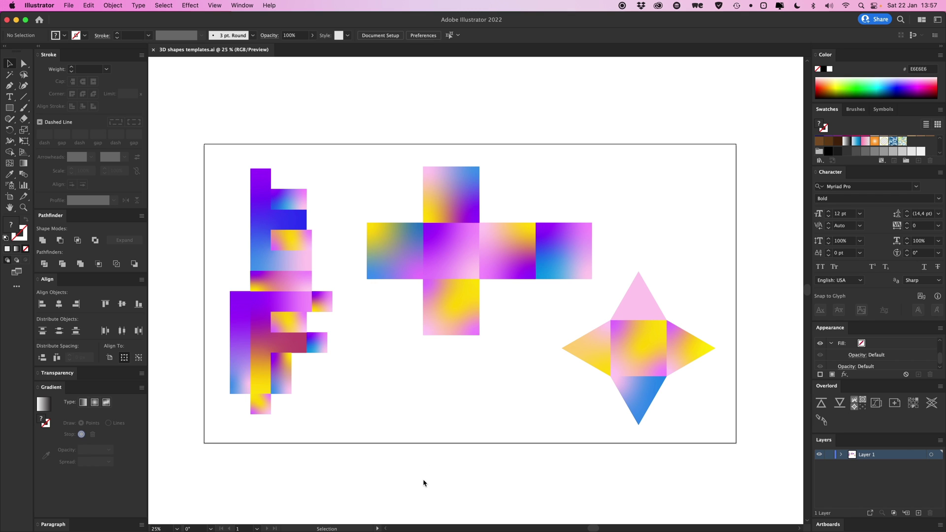
drag(330, 252, 321, 240)
drag(185, 132, 725, 416)
scroll(606, 416, left, 2)
click(538, 409)
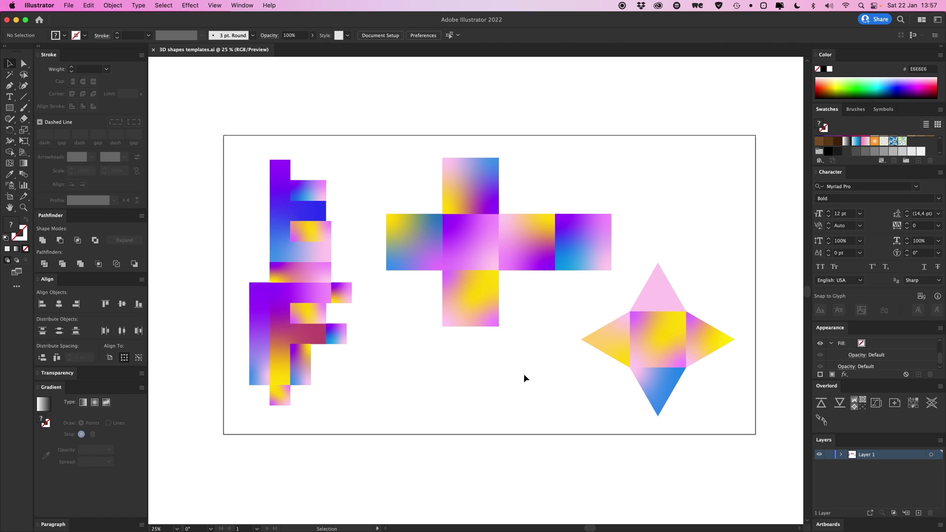
drag(431, 190, 585, 301)
click(367, 185)
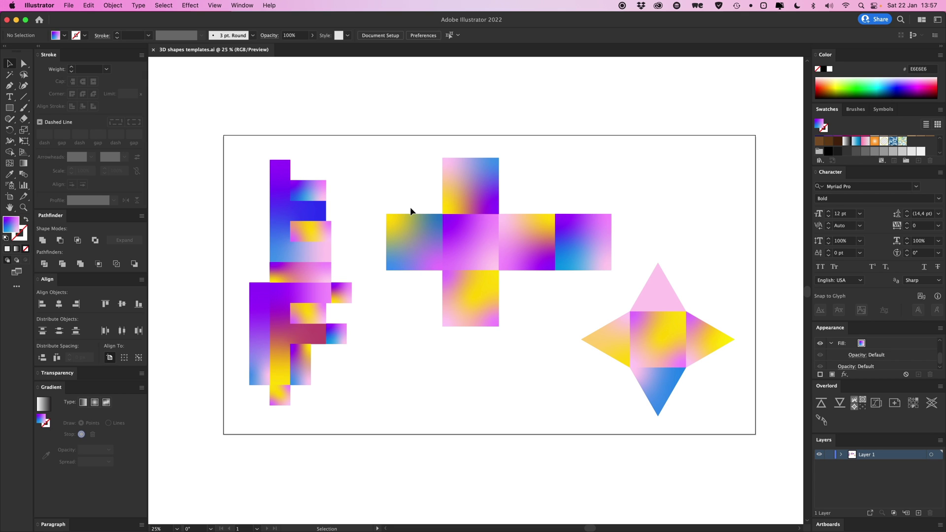
key(space)
mouse_move(400, 192)
mouse_down()
mouse_move(426, 198)
mouse_move(465, 187)
mouse_move(399, 200)
mouse_up()
key(space)
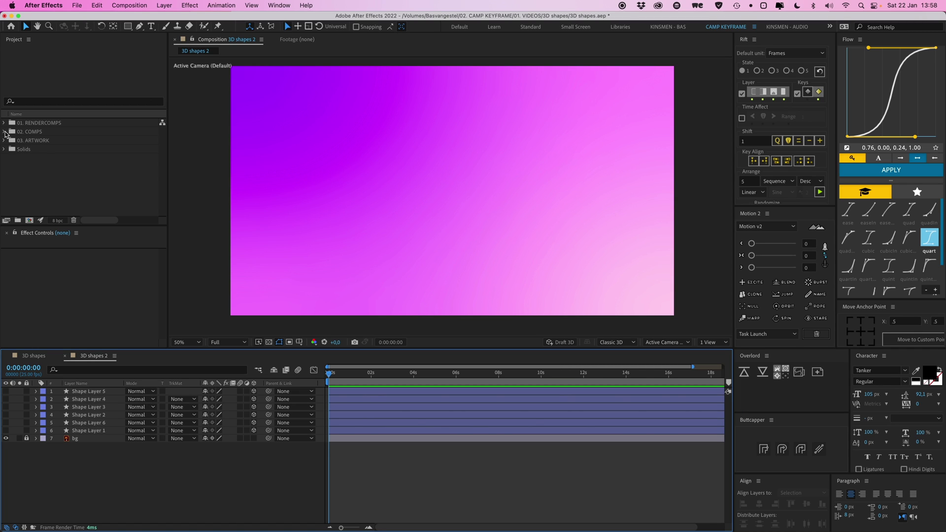
Back in After Effects, copy the cube template's Layers 7 to 12 from the 3D shapes templates composition into 3D shapes 2 and make them 3D.
click(5, 132)
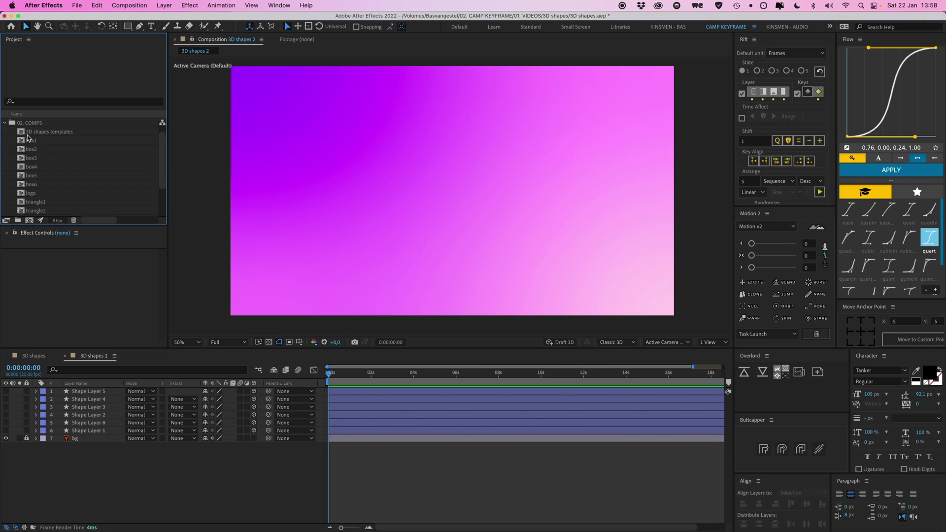
click(50, 132)
double_click(42, 133)
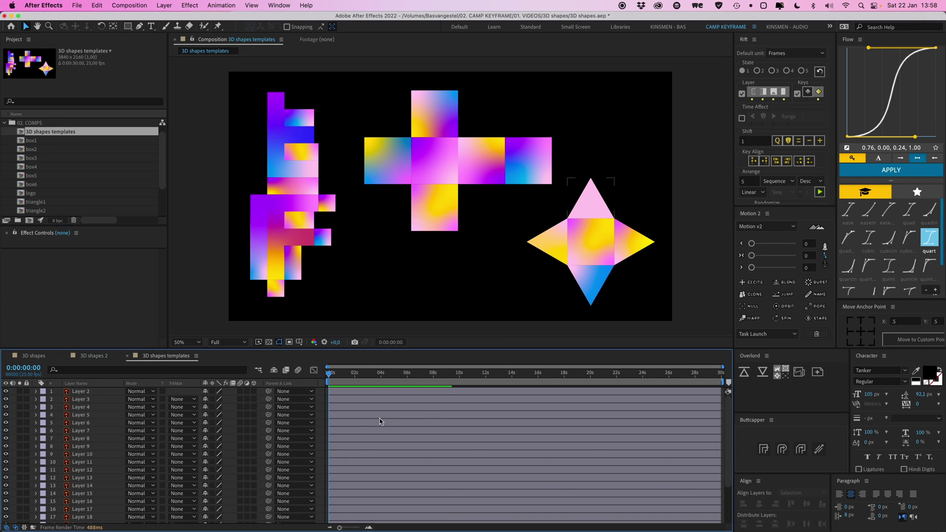
drag(378, 90, 512, 200)
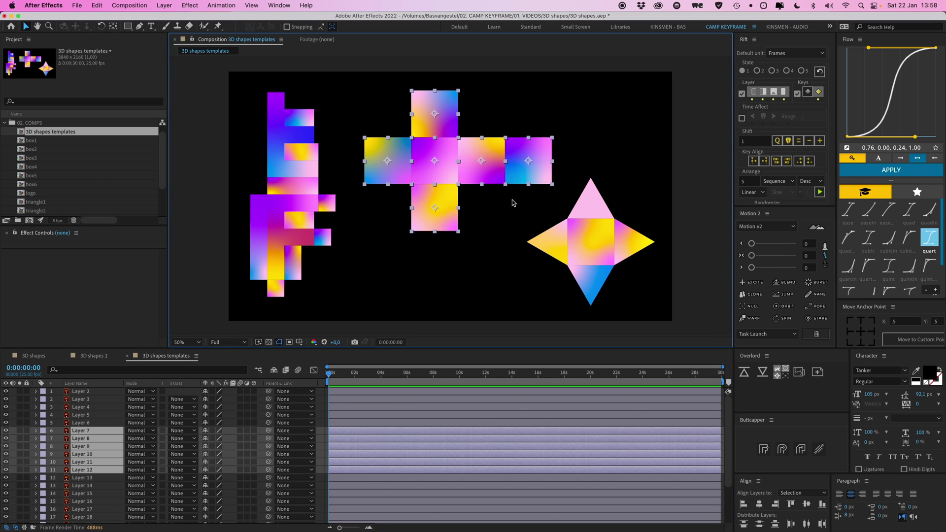
click(95, 360)
key(super+v)
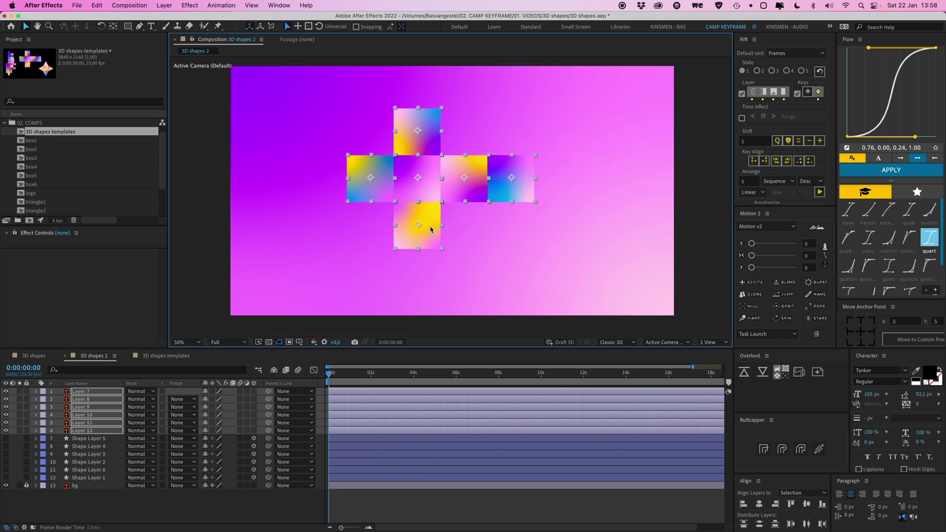
click(254, 391)
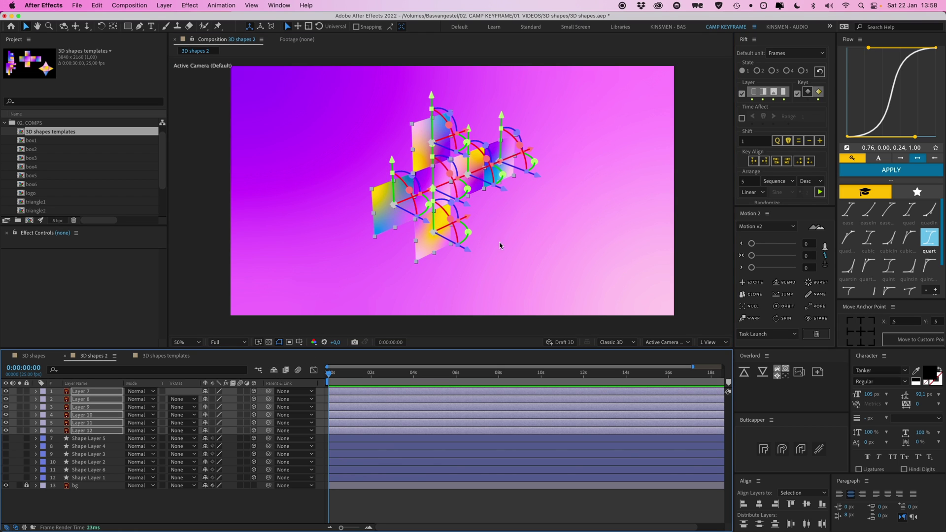
click(526, 232)
Bring Layer 9 and Layer 11 to the top of the layer stack and parent Layer 11 to Layer 9.
scroll(517, 221, up, 2)
click(473, 207)
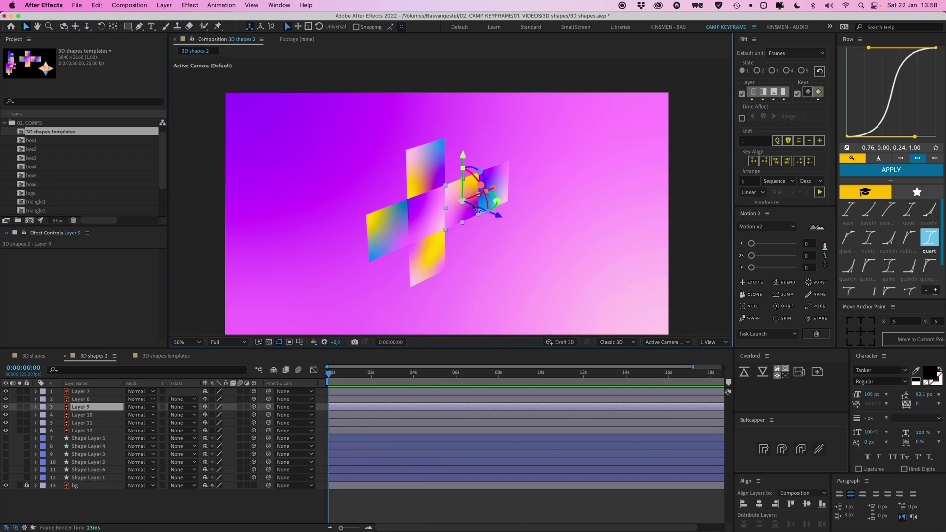
click(503, 178)
click(463, 196)
shift+click(503, 179)
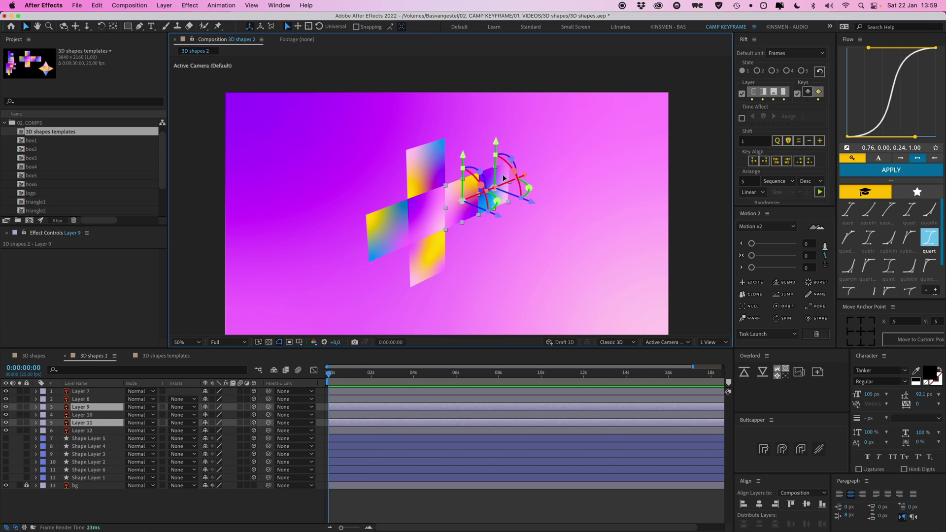
key(super+shift+bracketright)
click(517, 196)
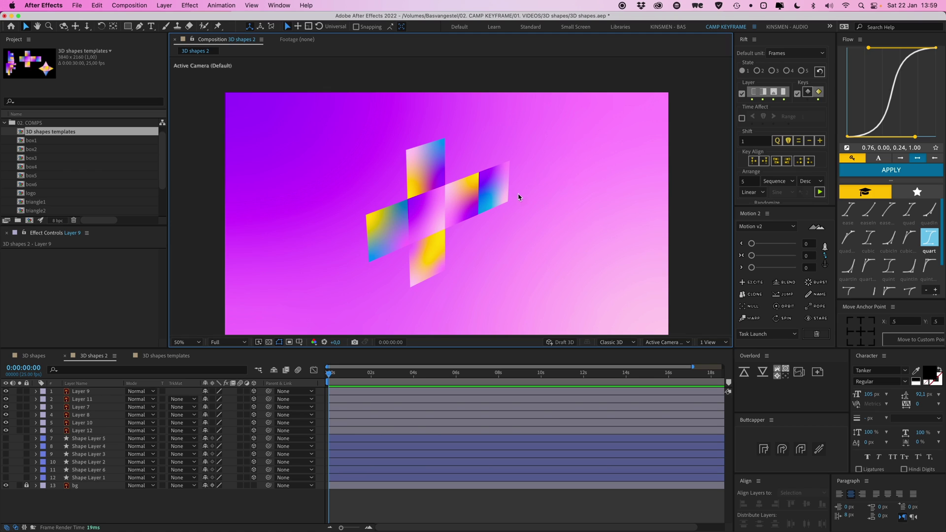
click(495, 182)
drag(268, 398, 92, 391)
Set Layer 9's anchor point to its left-centre edge and rotate the layer -90° about its vertical axis.
click(467, 205)
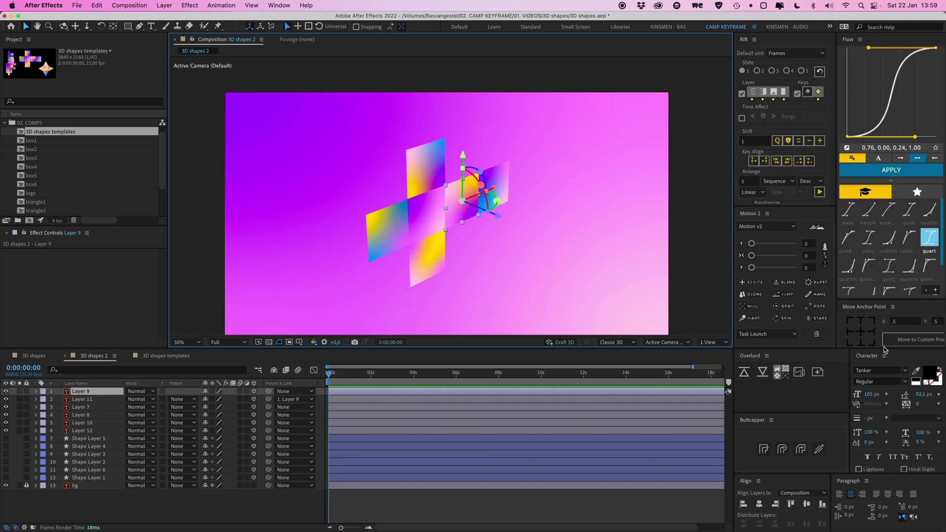
click(848, 331)
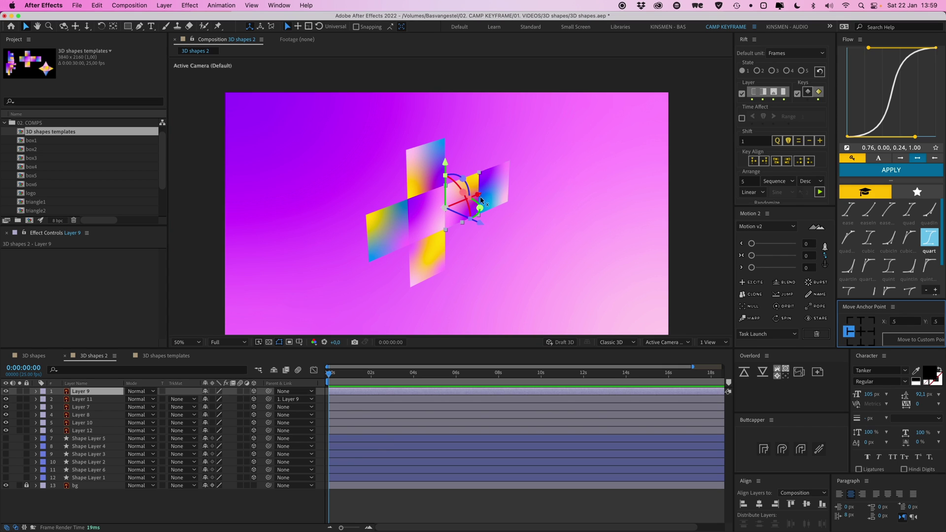
key(w)
drag(480, 199, 445, 208)
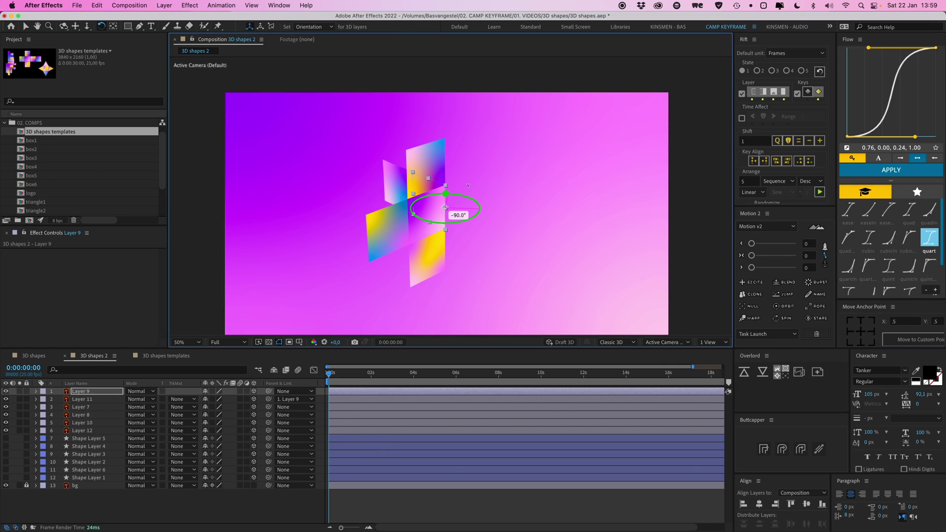
Set Layer 11's anchor point to its left-centre edge and rotate it about its vertical axis until it stands square to Layer 9.
click(391, 177)
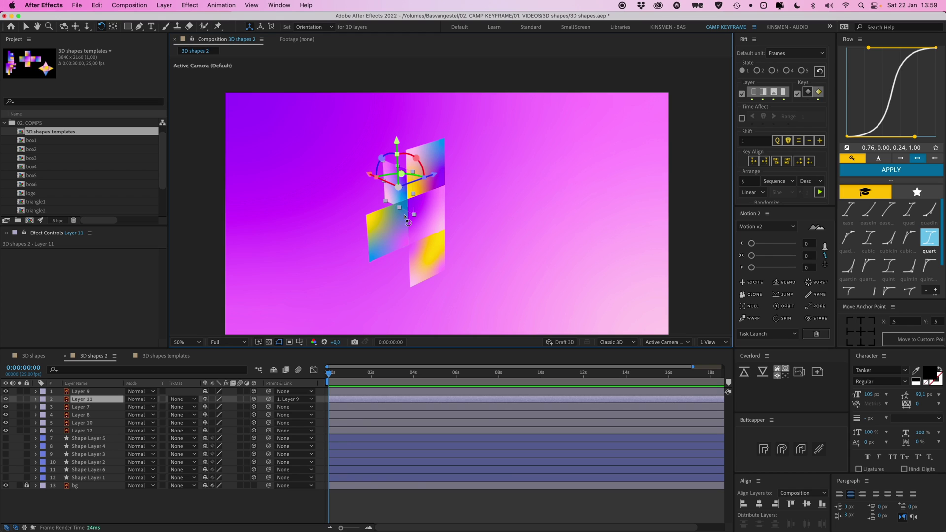
key(c)
drag(427, 227, 445, 222)
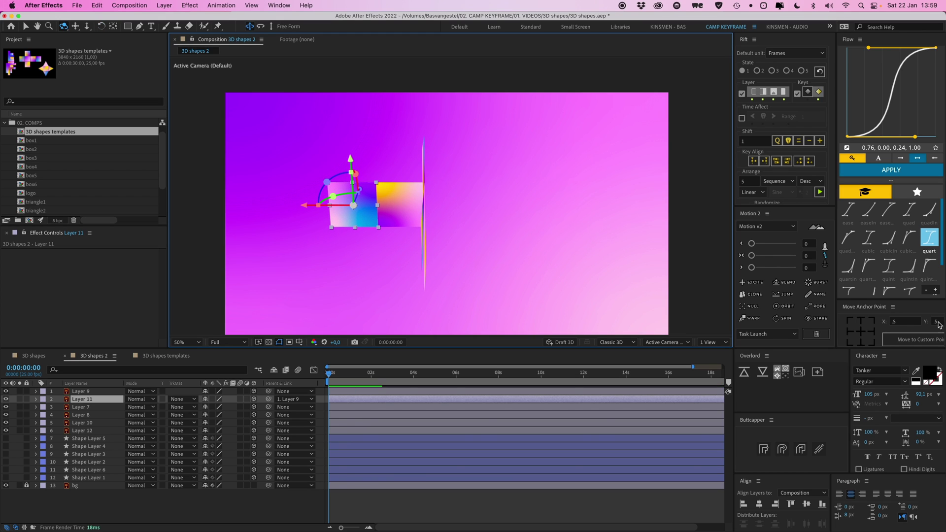
click(869, 332)
click(847, 333)
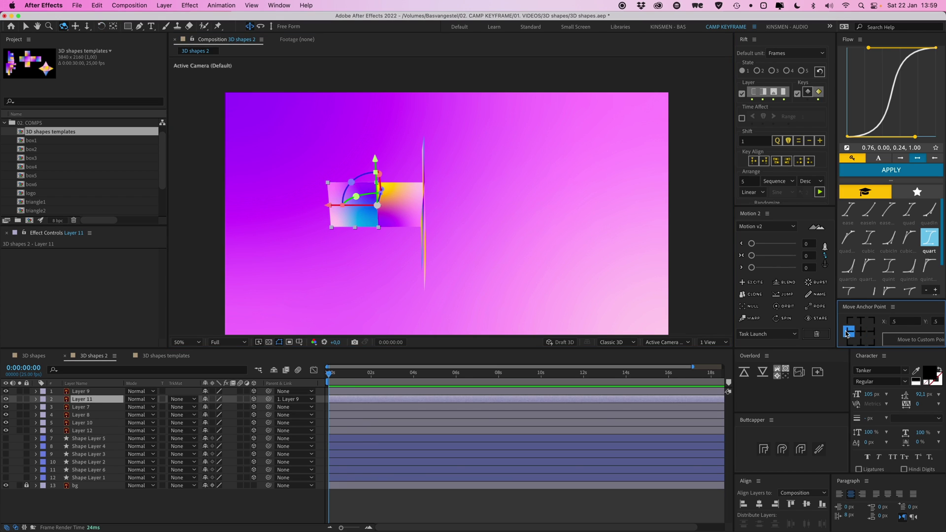
click(357, 197)
key(v)
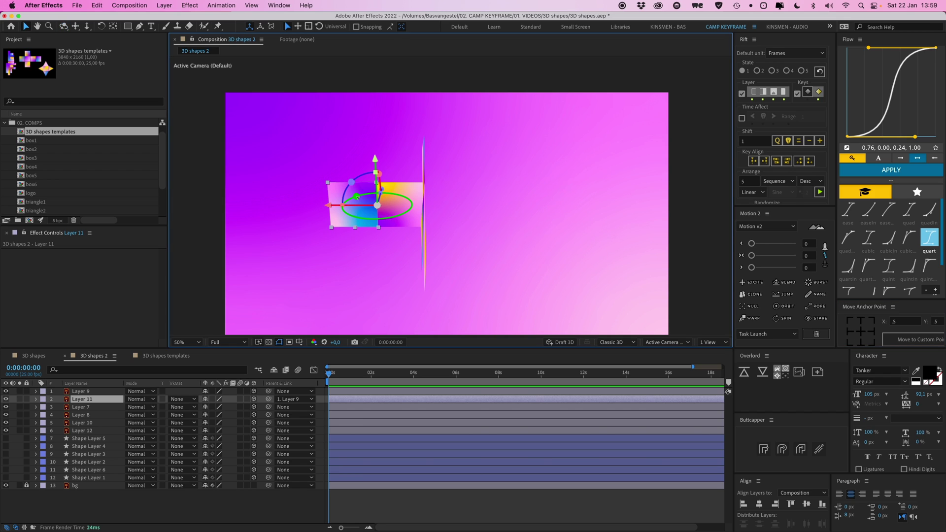
drag(357, 197, 454, 208)
key(c)
key(v)
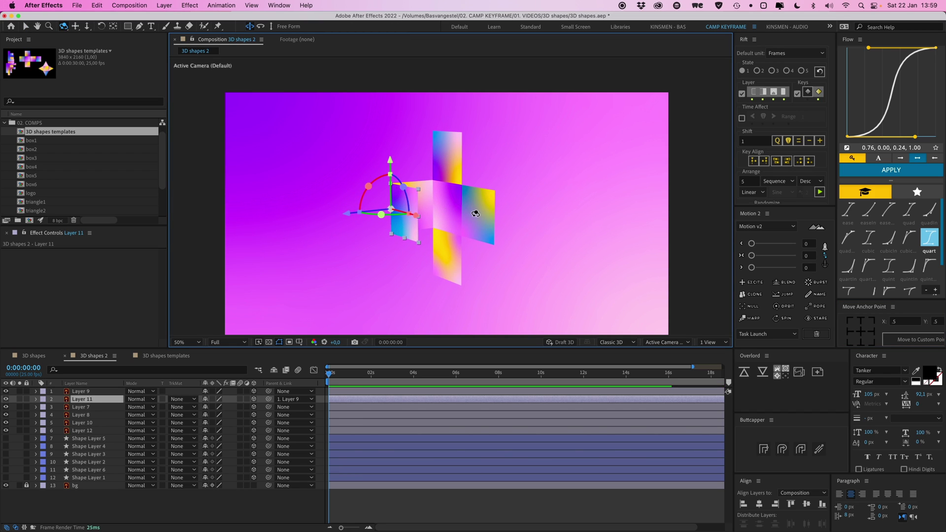
Set Layer 10's anchor point to its right-centre edge and fold the layer inward about its vertical axis.
click(477, 213)
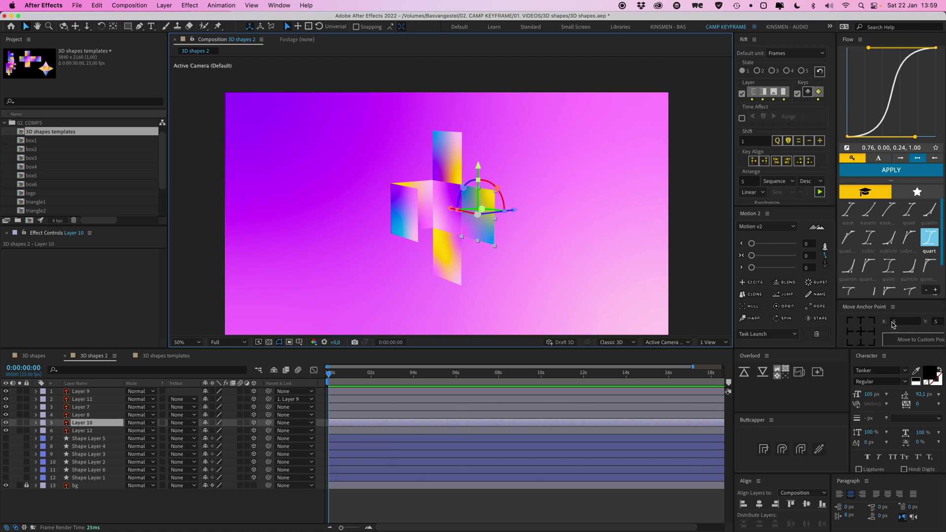
click(849, 331)
click(870, 332)
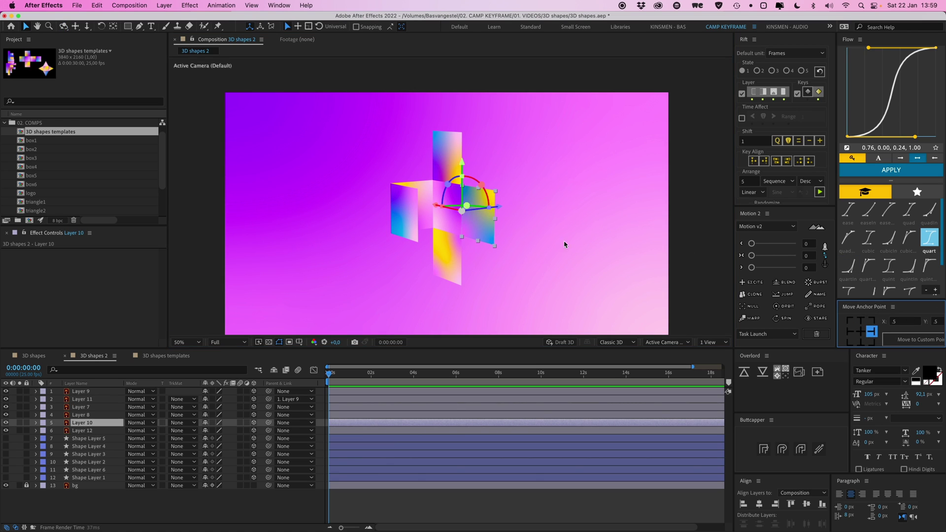
drag(490, 210, 280, 319)
key(w)
Delete the six cube-template layers, from Layer 9 down to Layer 12 in the stack.
click(94, 394)
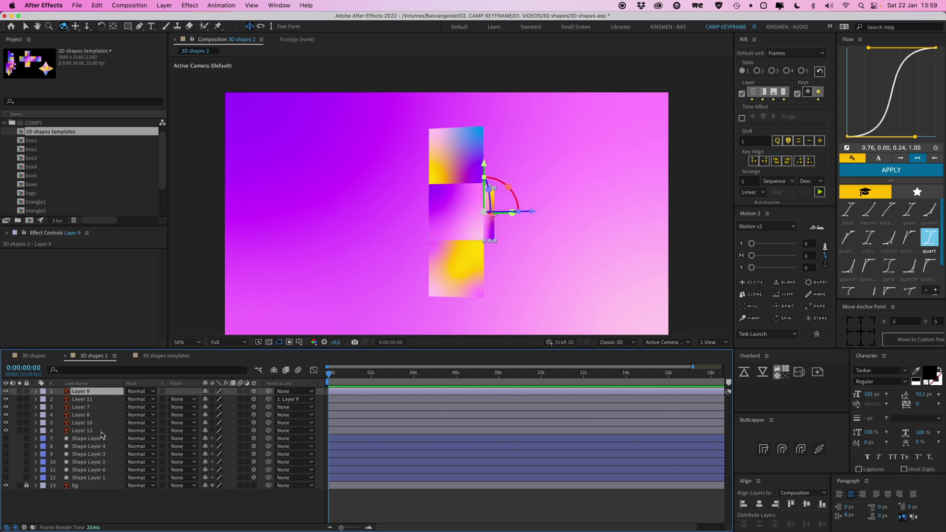
shift+click(102, 432)
key(Delete)
key(v)
Copy the letter F template's Layers 13 to 24 from 3D shapes templates into 3D shapes 2 and shift them slightly to the right.
click(156, 358)
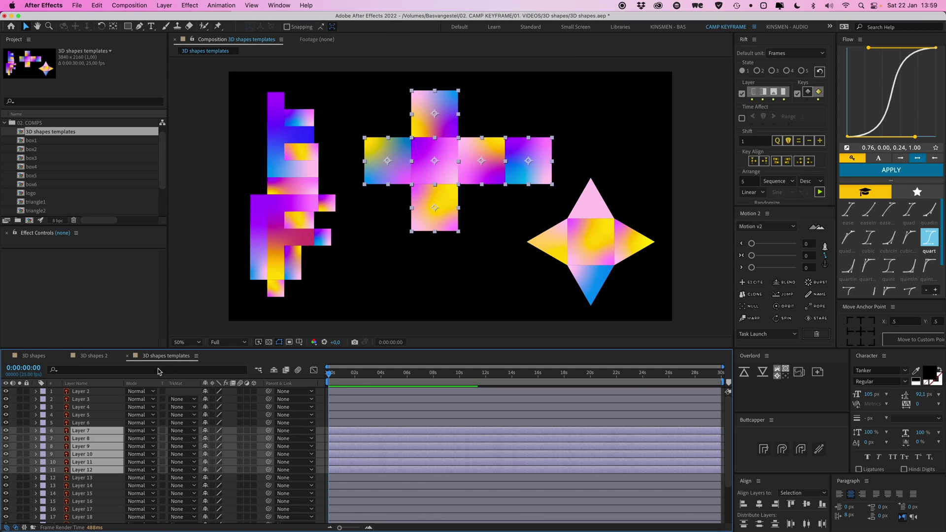
drag(207, 83, 339, 304)
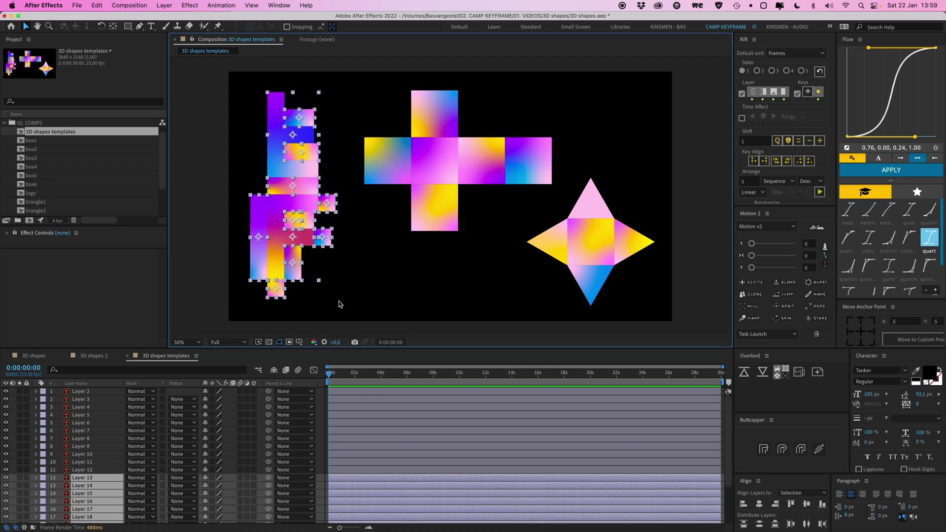
click(96, 358)
key(ctrl+v)
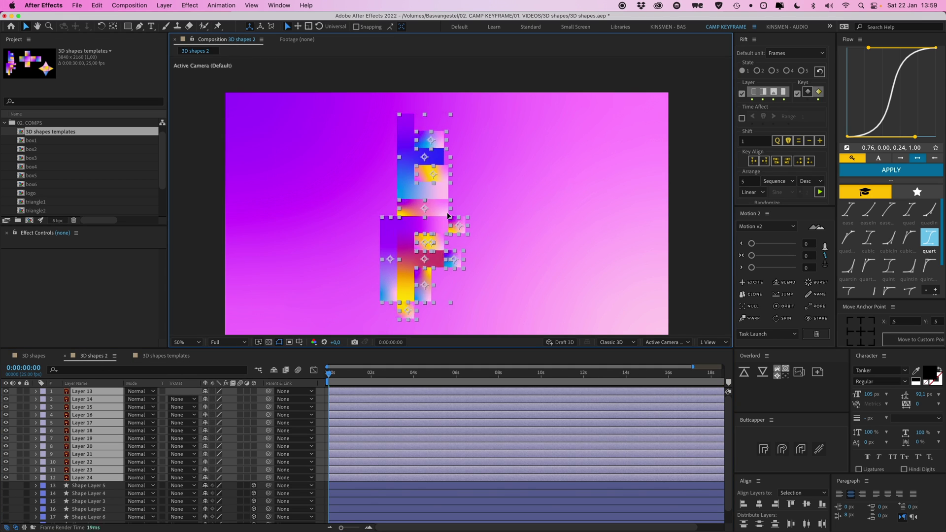
mouse_move(436, 210)
mouse_down()
mouse_move(461, 209)
mouse_move(452, 211)
mouse_up()
click(532, 215)
key(space)
drag(530, 239, 514, 203)
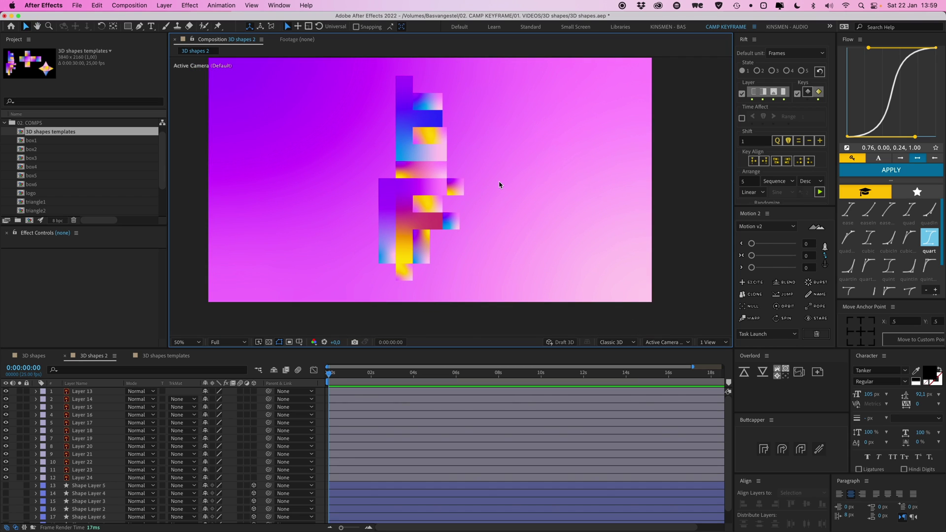
Set the anchor points of Layer 21 and Layer 19 to their left-centre edges.
key(slash)
click(463, 178)
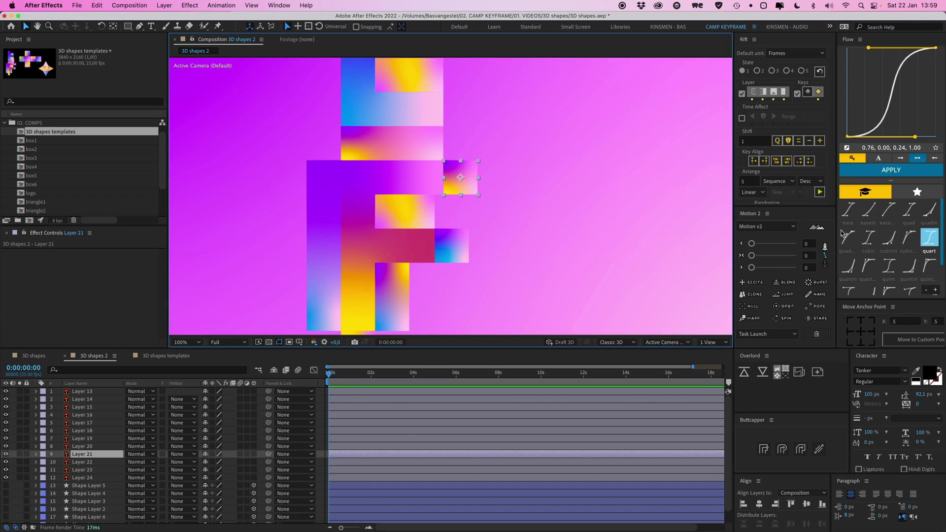
click(449, 250)
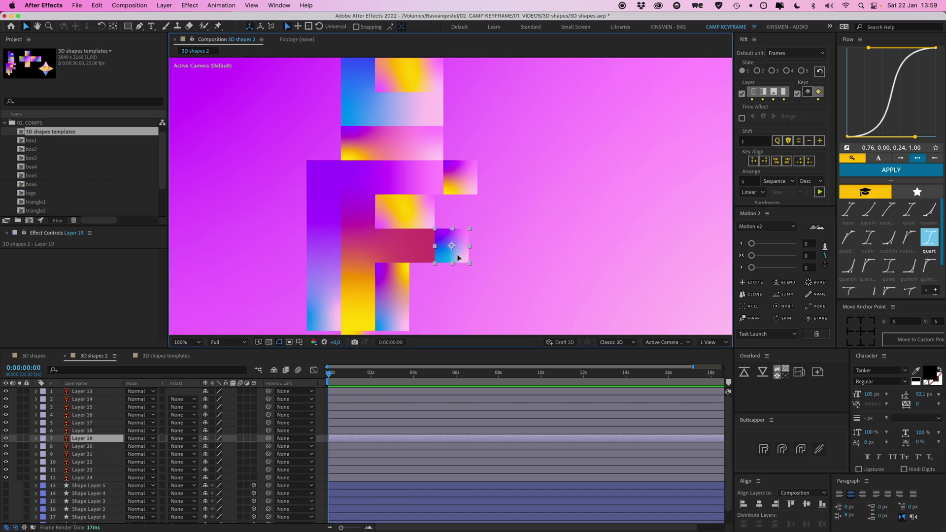
click(848, 331)
Move the anchor points of Layers 14, 17 and 16 to the edges joining the F face, using right-centre for Layer 16.
click(420, 215)
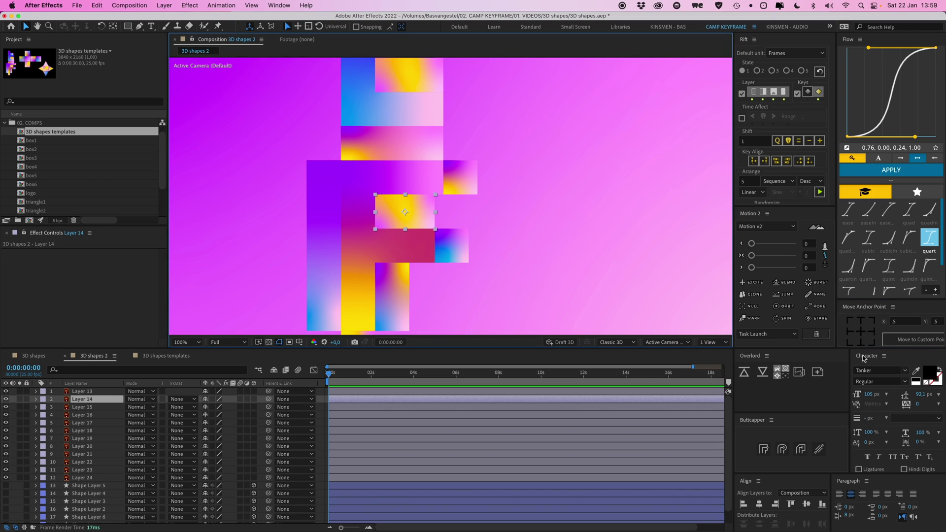
click(848, 320)
click(405, 295)
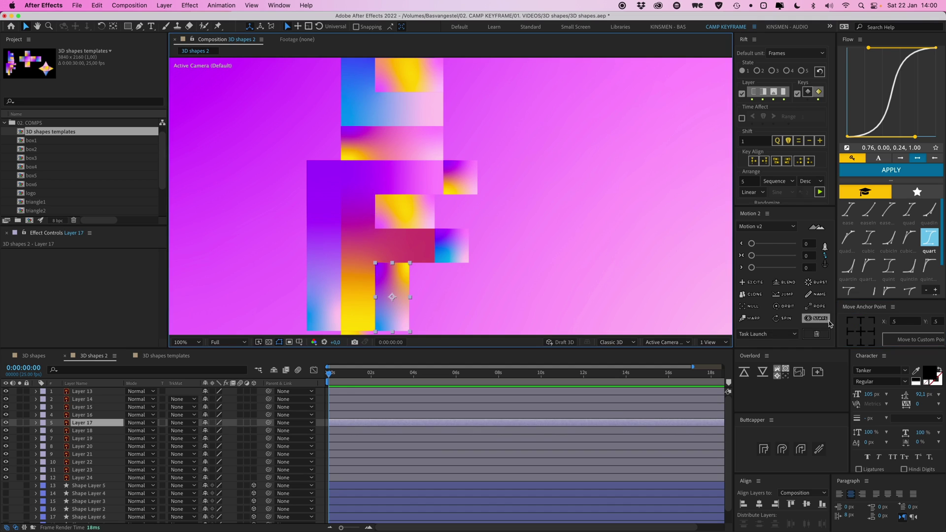
click(339, 266)
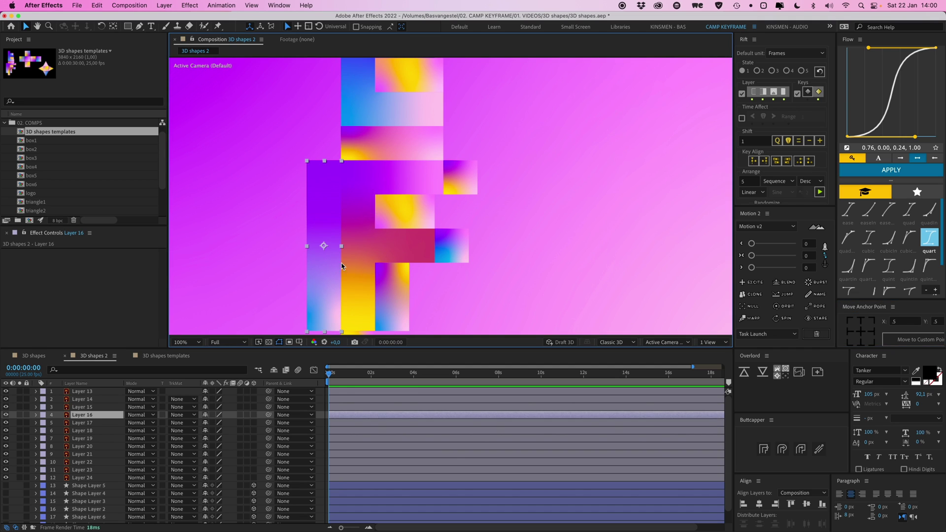
click(872, 332)
Set the anchor points of Layers 22, 23, 15 and 13 to their bottom-centre edges.
drag(477, 152, 464, 200)
drag(486, 129, 486, 208)
click(420, 230)
click(860, 342)
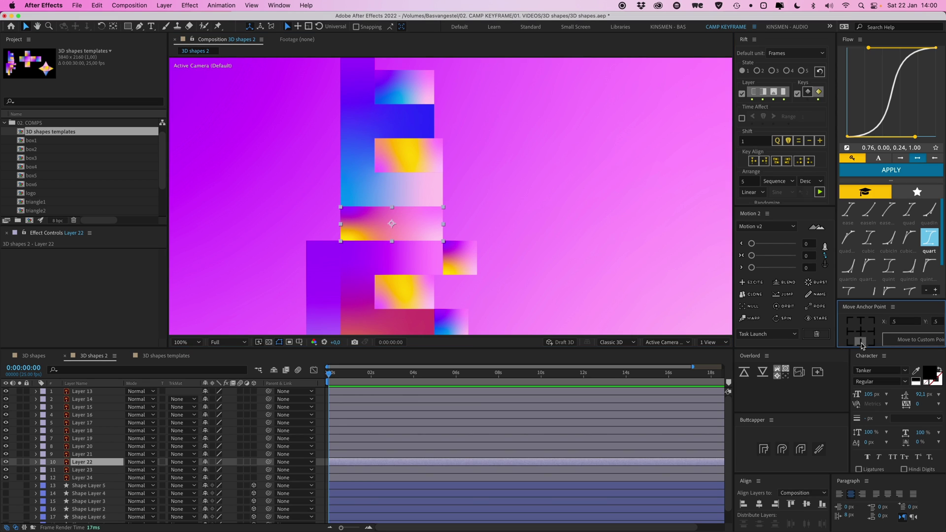
click(414, 194)
click(860, 342)
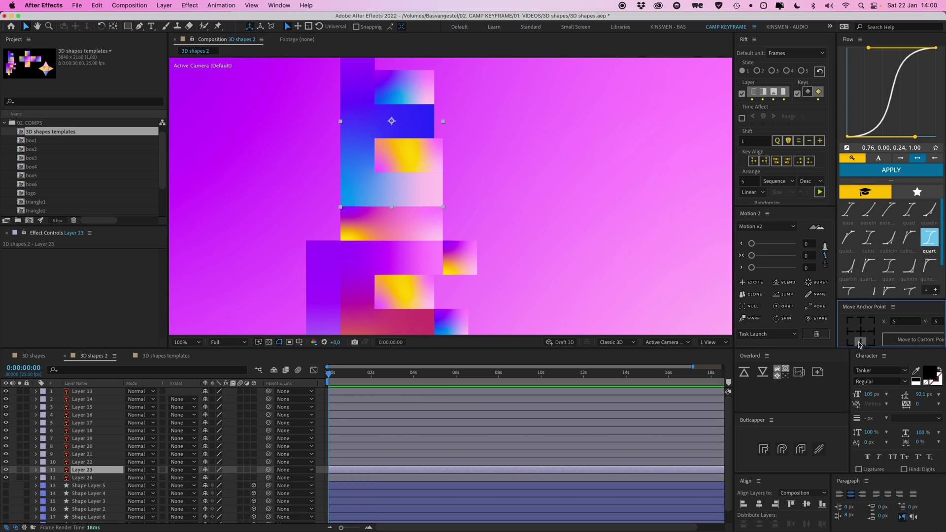
click(526, 184)
click(433, 154)
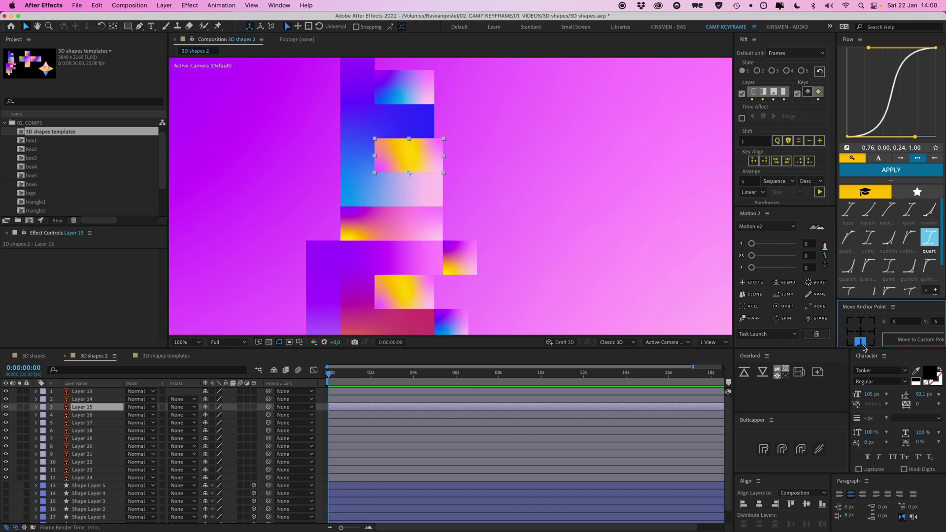
click(403, 89)
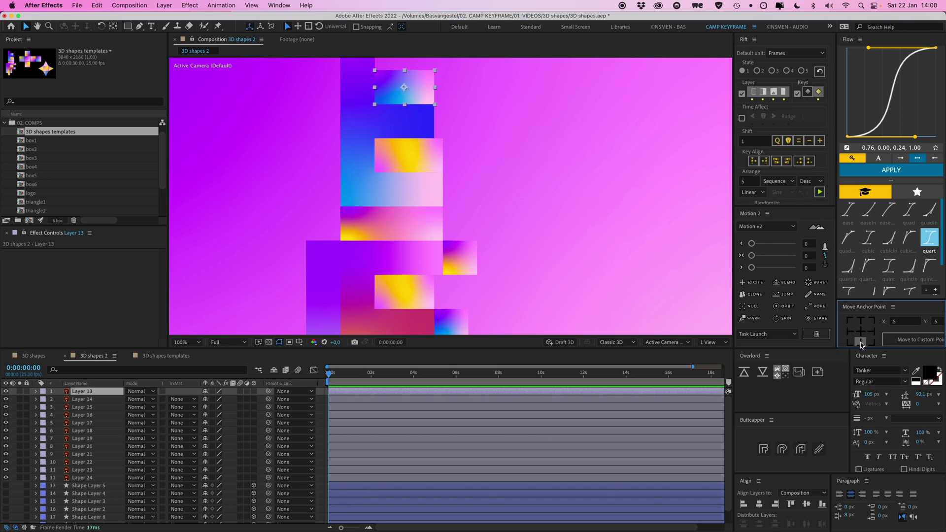
click(584, 201)
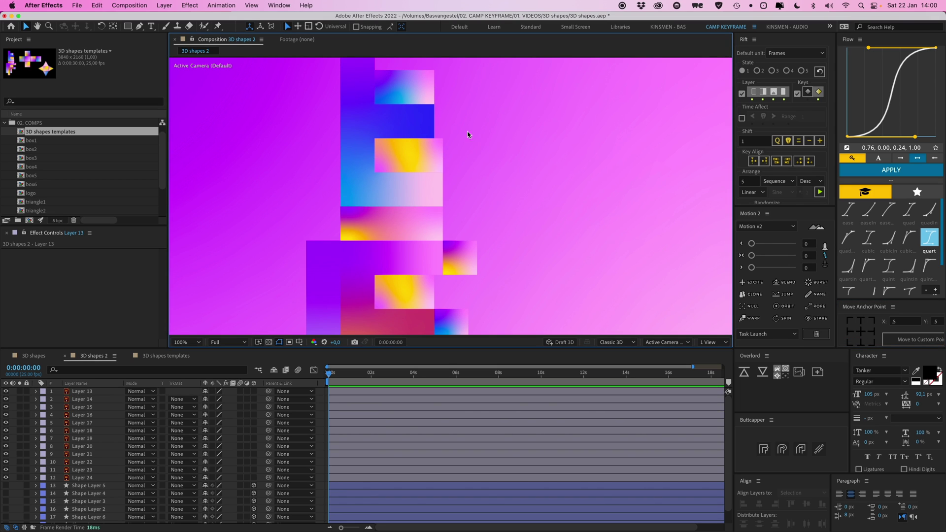
Rename Layer 23, the upper F face of the template, as F2.
click(400, 101)
click(379, 153)
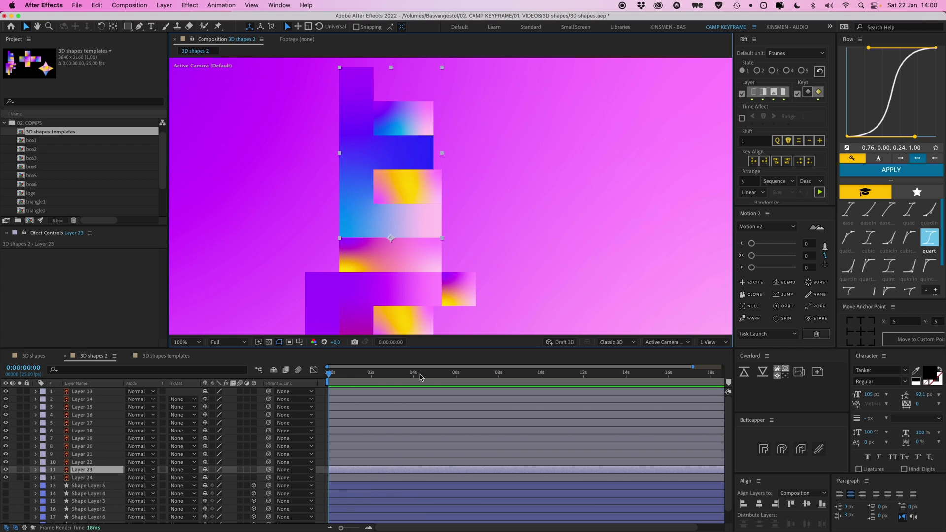
key(Return)
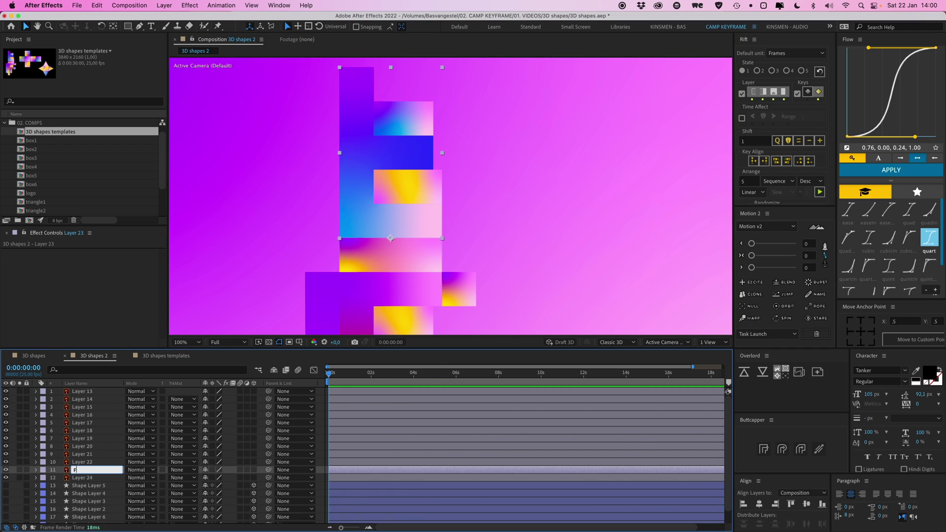
text(F2)
key(Return)
Rename Layer 24, the lower F face of the template, as F1.
click(426, 287)
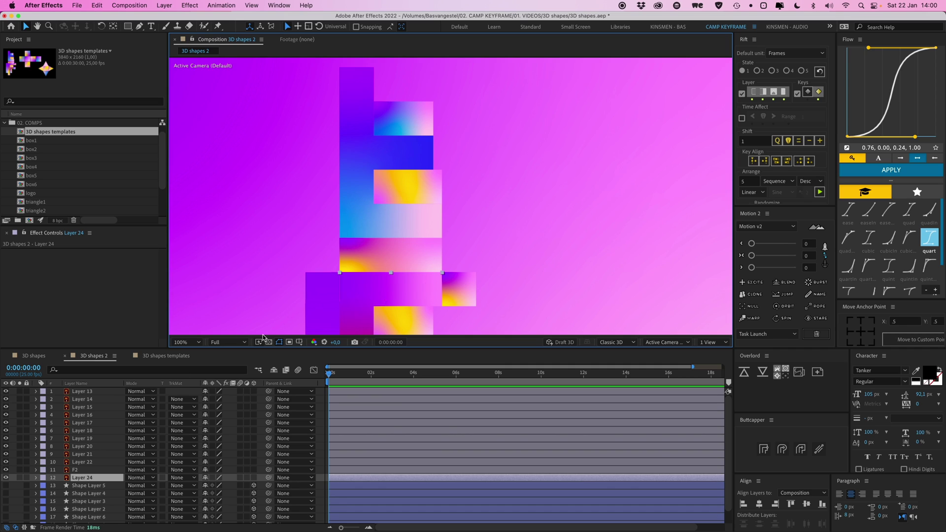
key(Return)
text(F)
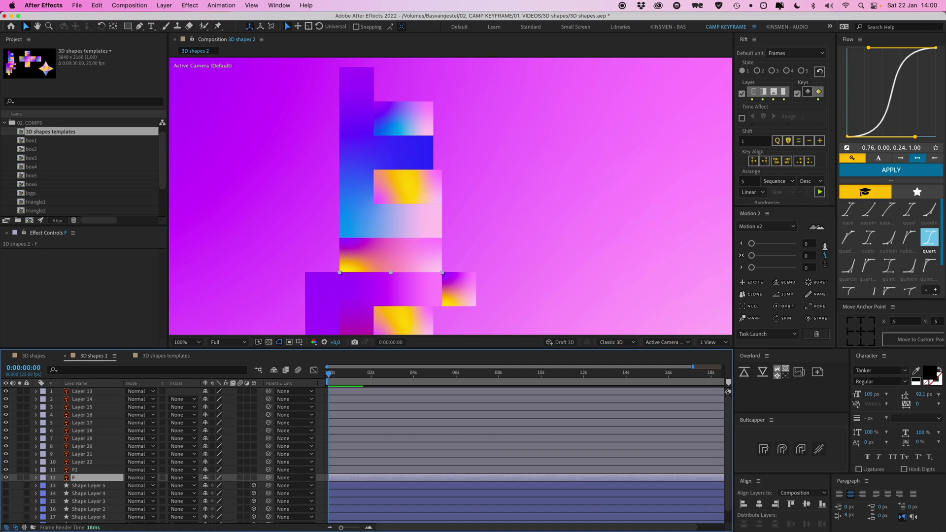
text(1)
key(Return)
Parent Layer 13 and Layer 15, the side strips of the upper F, to the F2 layer.
click(498, 186)
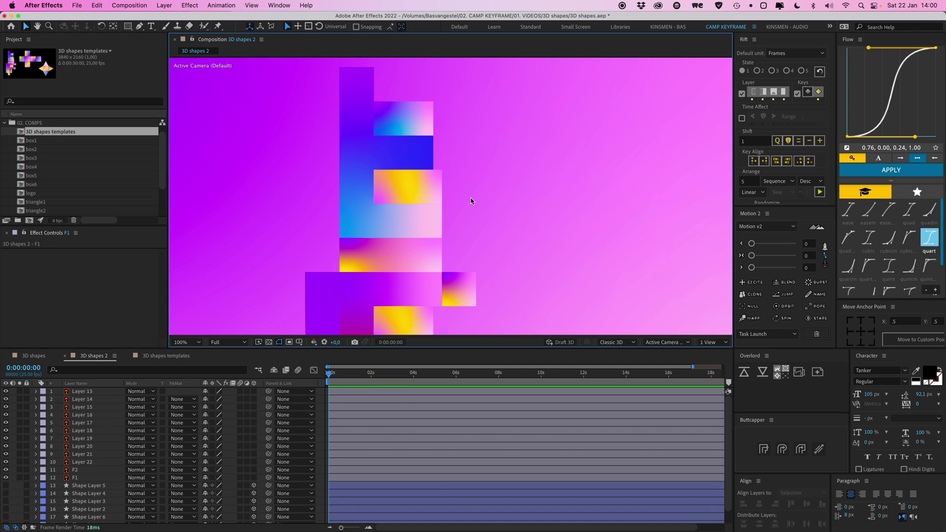
mouse_move(471, 200)
mouse_down()
mouse_move(462, 184)
mouse_move(466, 190)
mouse_up()
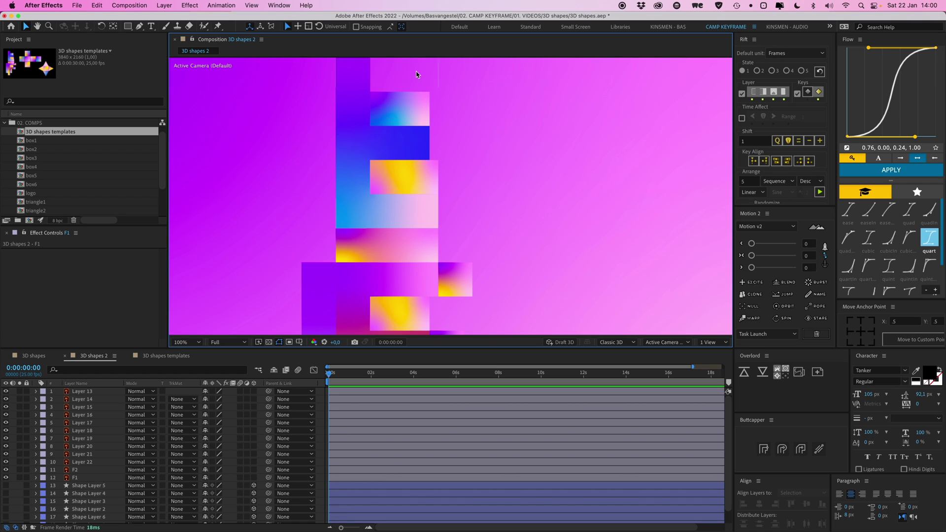
click(389, 109)
shift+click(433, 180)
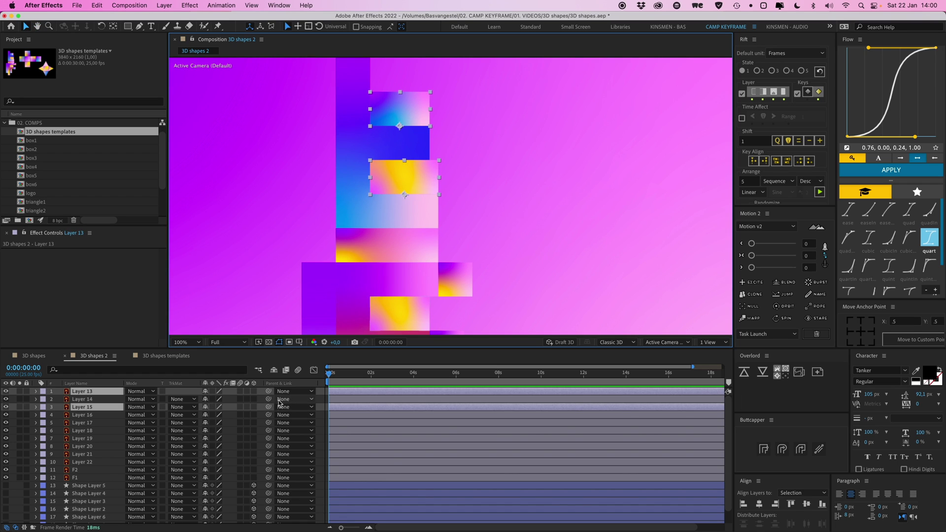
drag(268, 407, 75, 469)
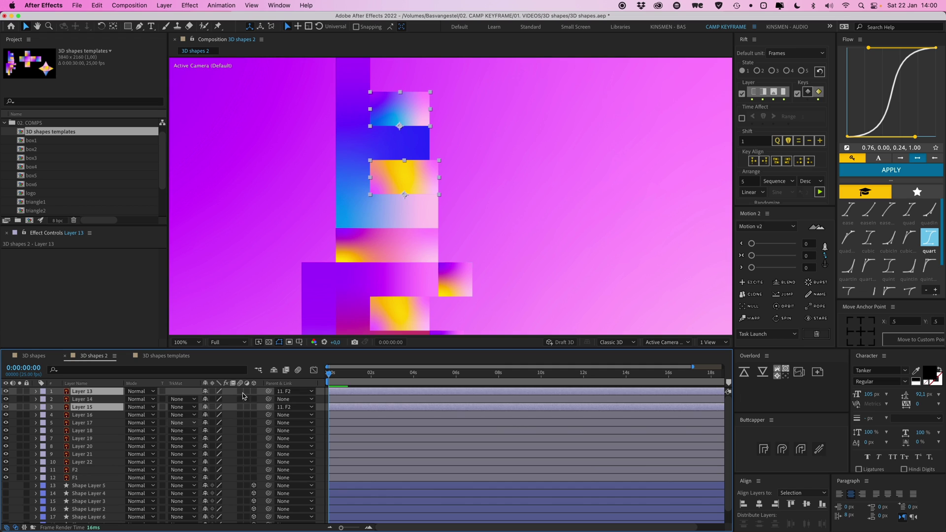
Parent Layer 22, the strip between the two F faces, to the F1 layer.
drag(489, 287, 488, 214)
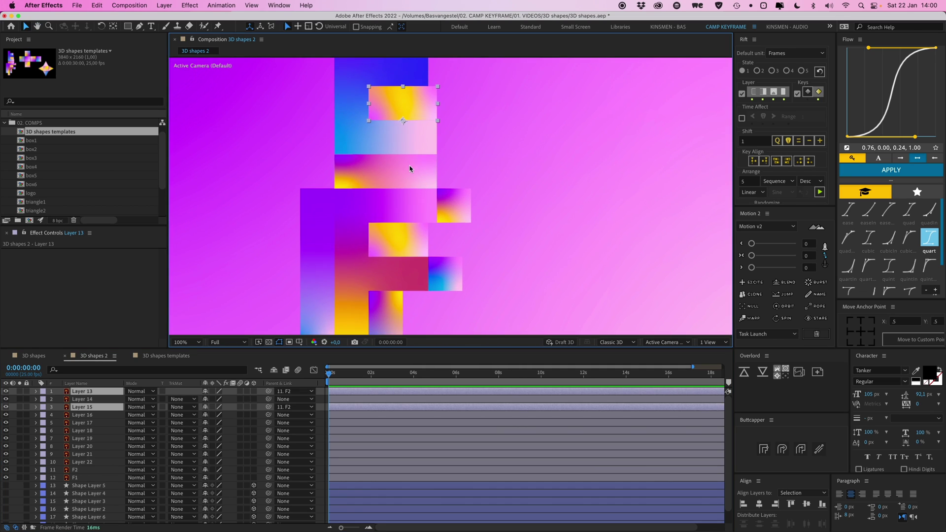
click(409, 168)
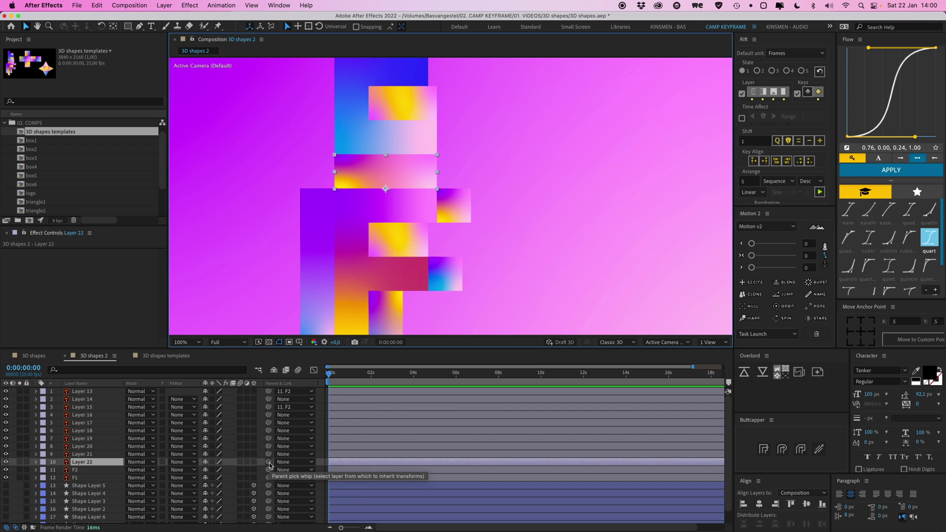
drag(269, 462, 79, 477)
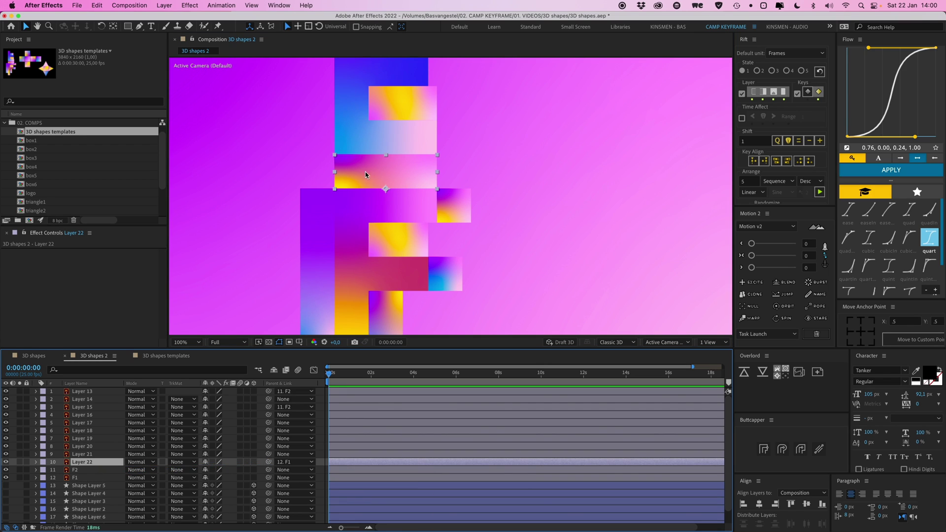
Parent the F2 face to Layer 22, the strip between the two F faces.
click(357, 123)
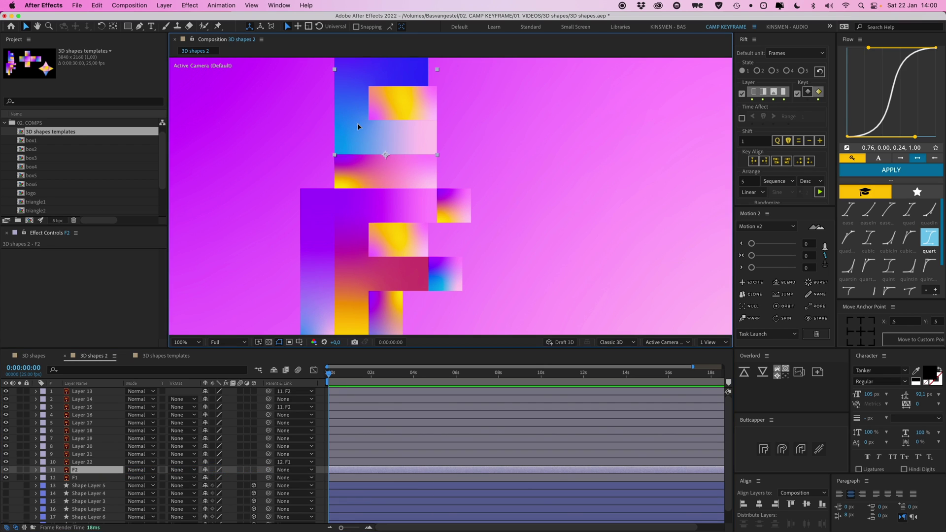
click(430, 174)
click(89, 471)
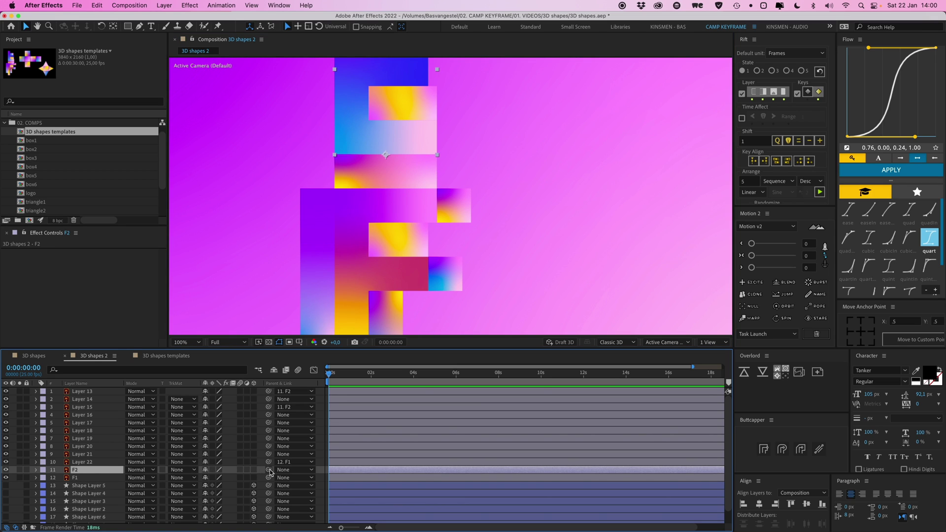
drag(268, 470, 262, 462)
click(427, 180)
key(space)
drag(429, 176, 385, 206)
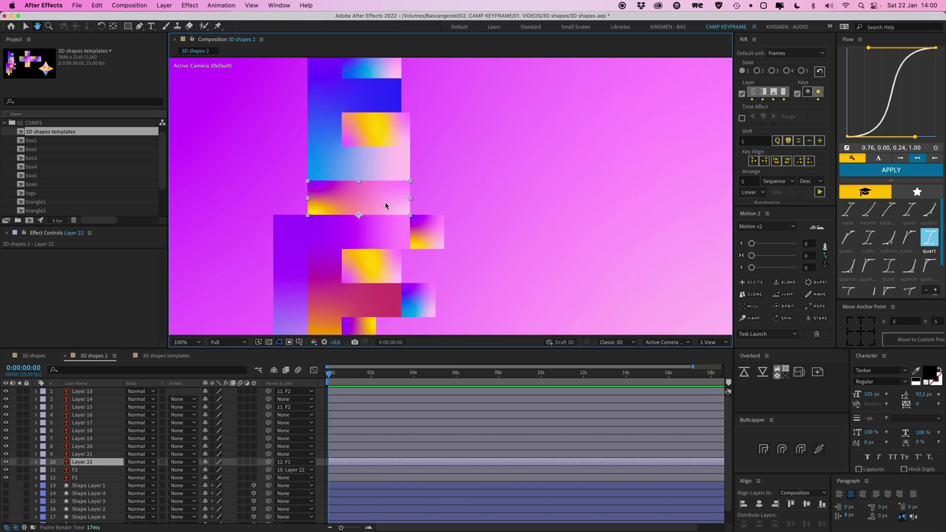
Turn all twelve template layers, from Layer 13 through F1, into 3D layers.
drag(101, 391, 76, 475)
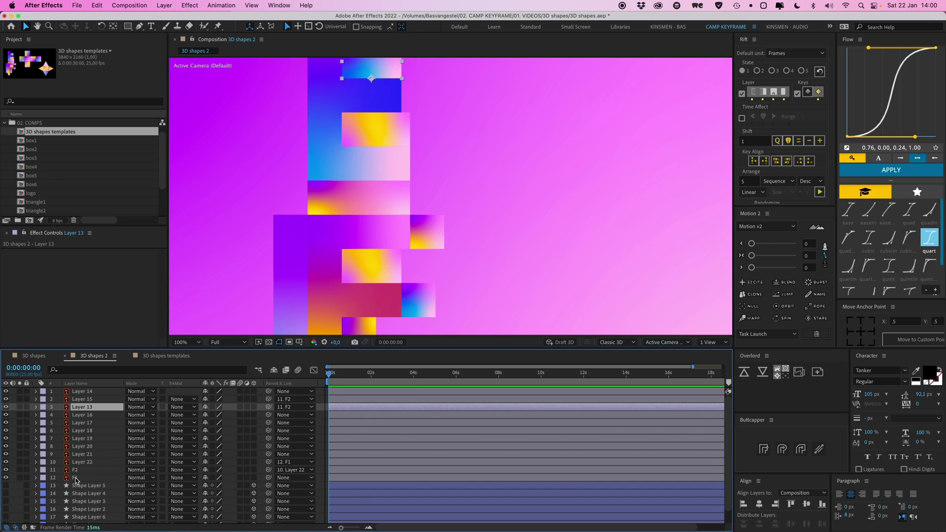
key(super+z)
click(76, 480)
shift+click(96, 392)
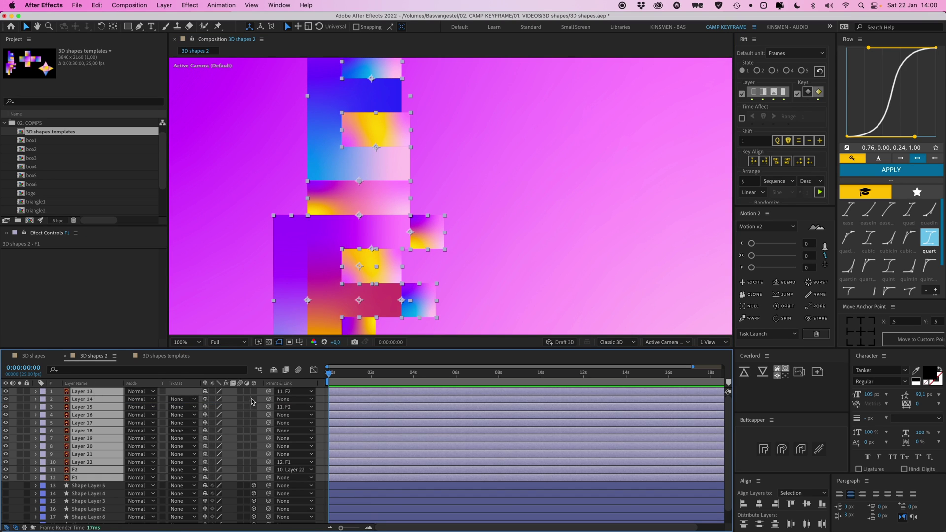
click(254, 392)
scroll(574, 214, down, 2)
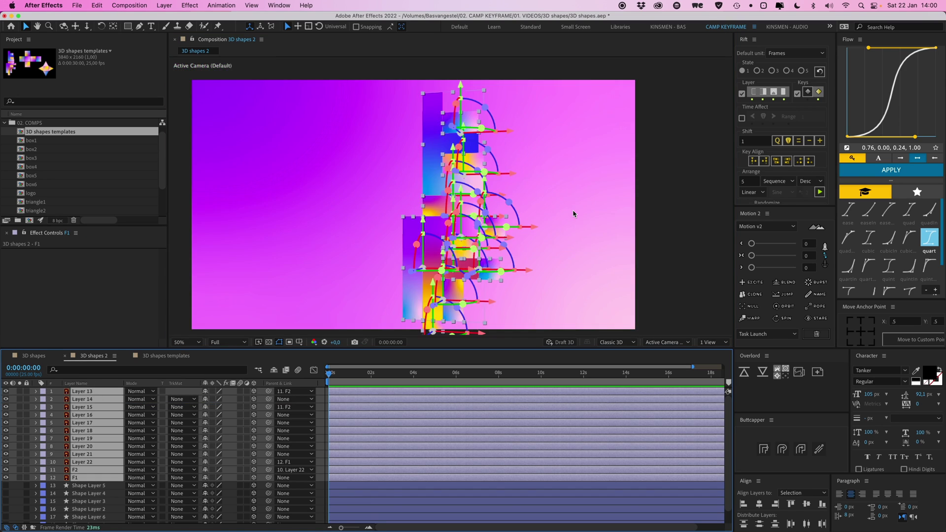
click(573, 214)
Fold Layer 22, the strip joining the two F faces, backward until it is perpendicular to the F1 face.
click(460, 206)
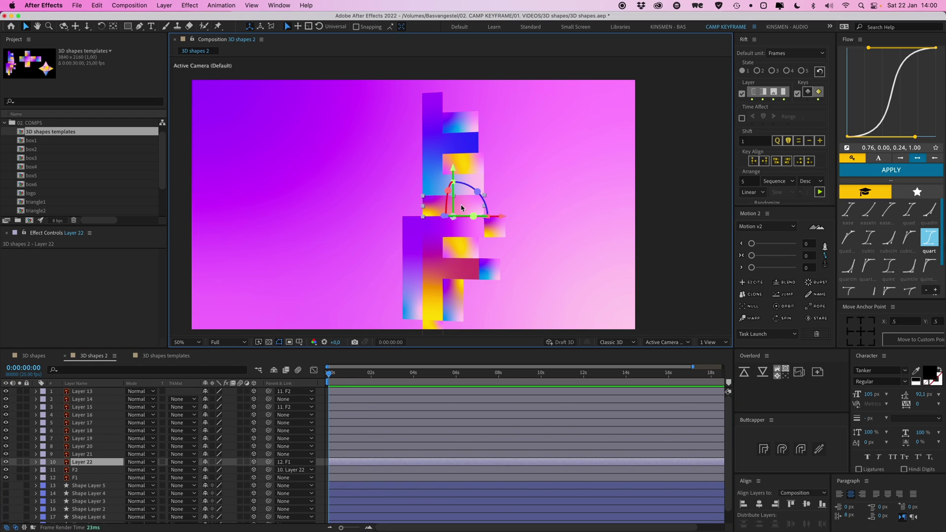
key(c)
drag(456, 205, 501, 150)
key(v)
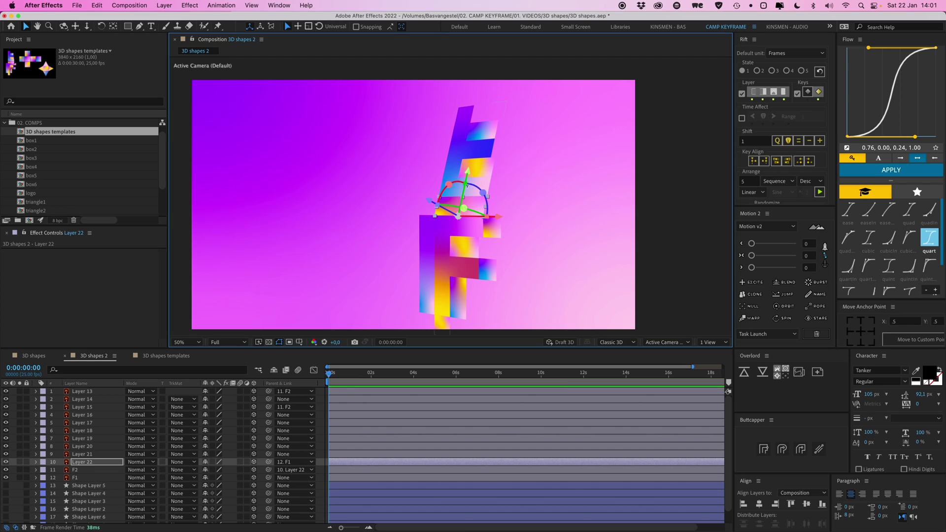
key(super+z)
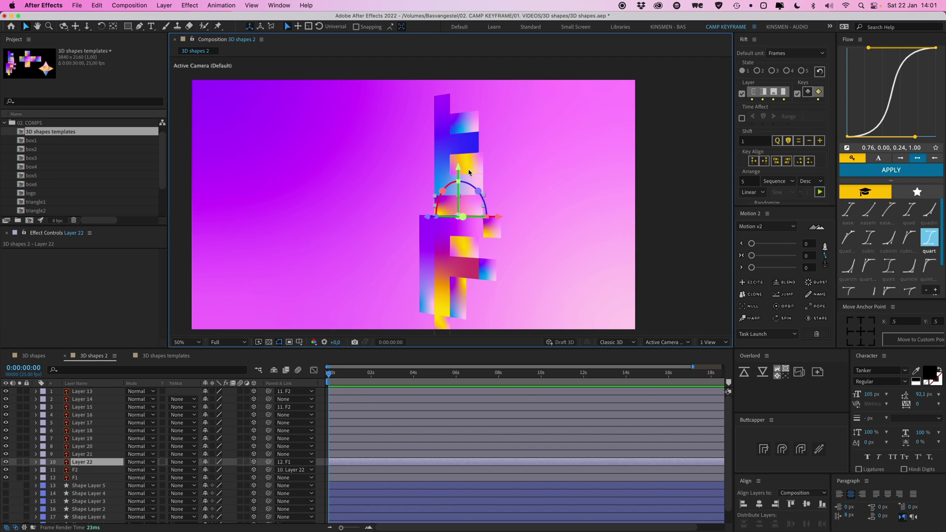
drag(468, 172, 471, 175)
key(1)
drag(468, 255, 432, 262)
key(v)
Fold the F2 face down from the back edge of Layer 22 so it stands parallel behind F1.
click(552, 218)
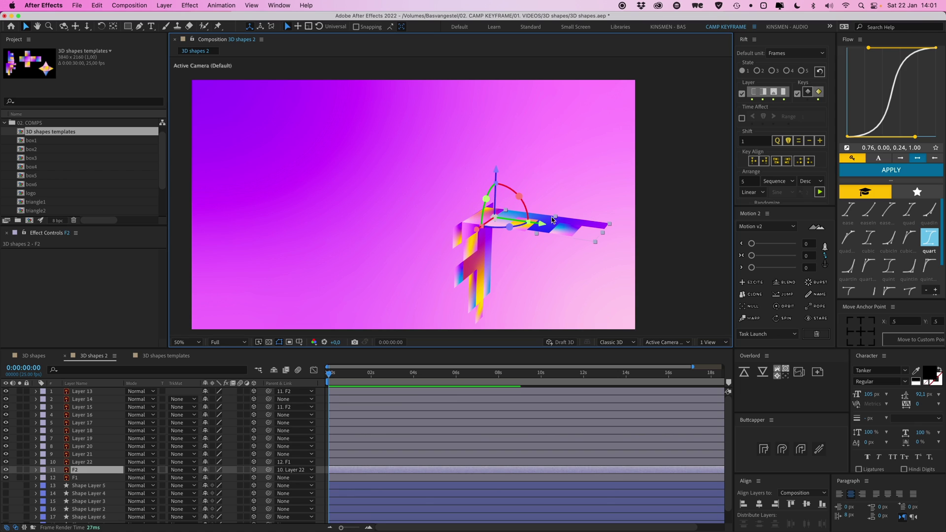
key(space)
drag(552, 220, 528, 247)
key(1)
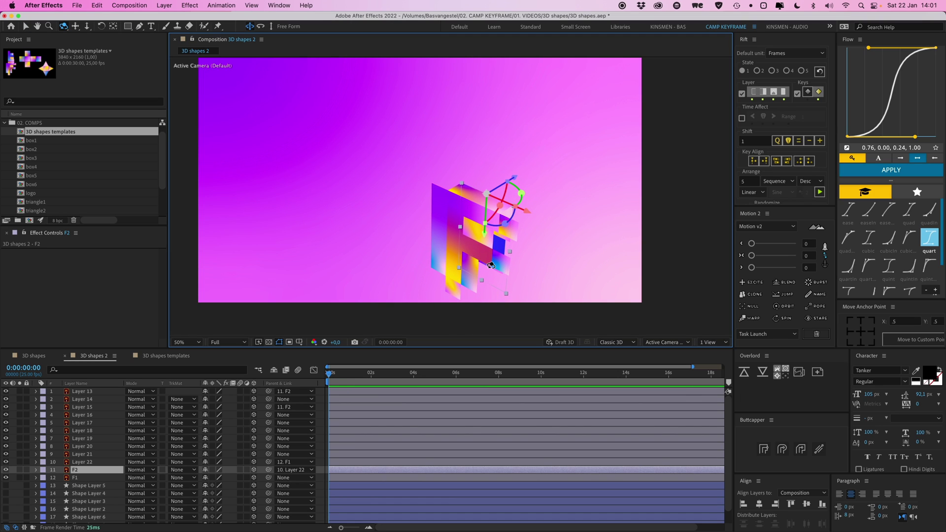
key(c)
drag(481, 257, 445, 200)
key(space)
key(c)
key(period)
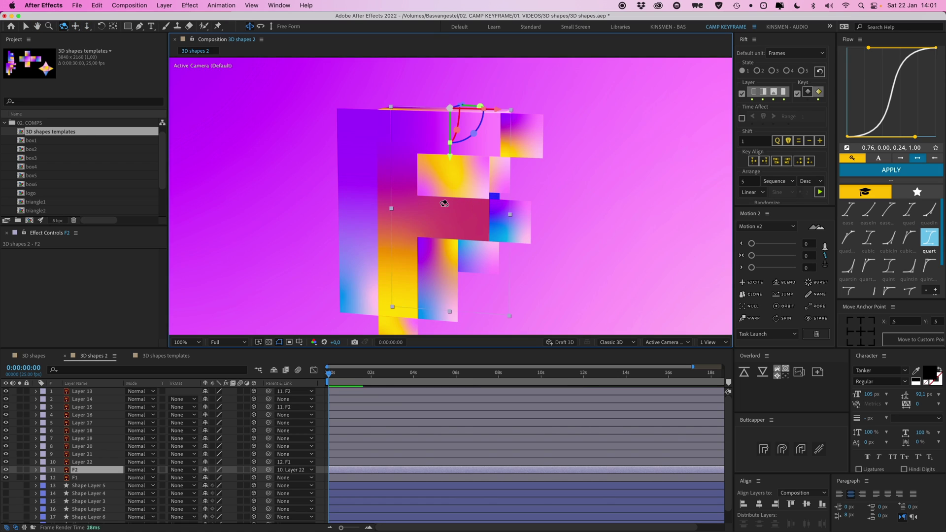
Fold Layer 19 and Layer 21, the end strips of the F's two arms, backward perpendicular to the front face.
key(v)
click(589, 230)
click(501, 221)
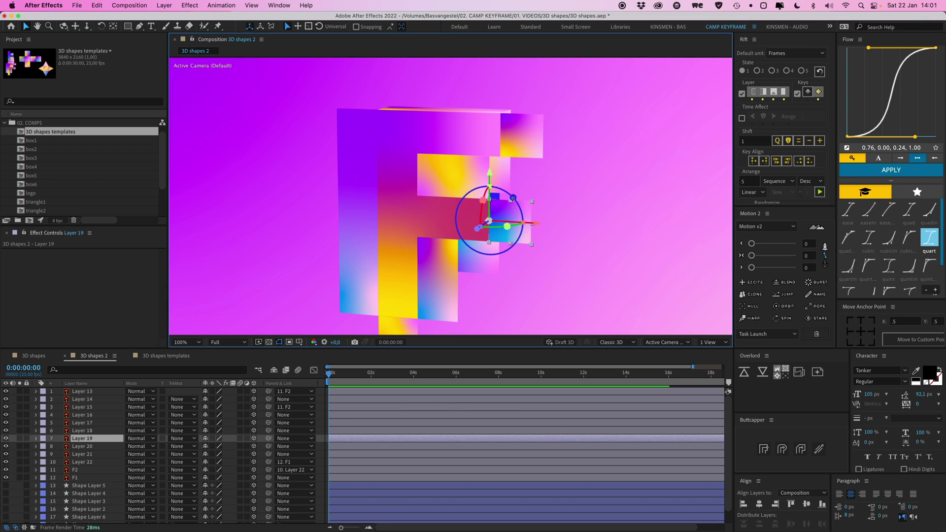
drag(506, 228, 523, 223)
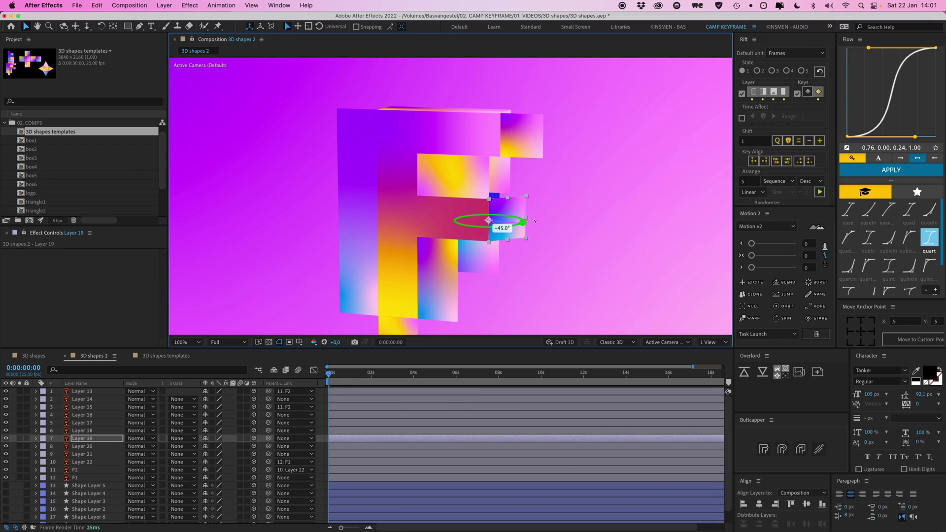
click(518, 133)
drag(519, 139, 534, 136)
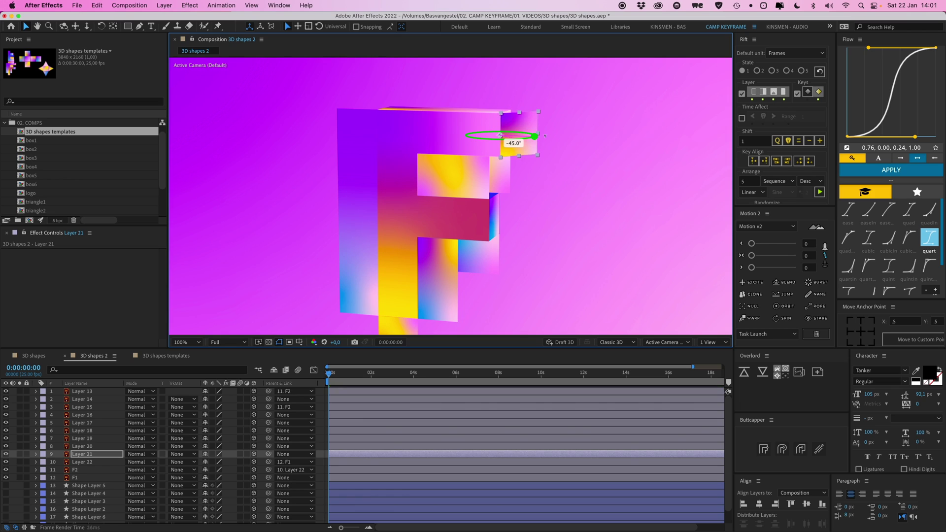
Anchor Layer 14 at its bottom edge and fold it back over the middle arm, then fold back the stem strip in the notch behind it.
click(460, 170)
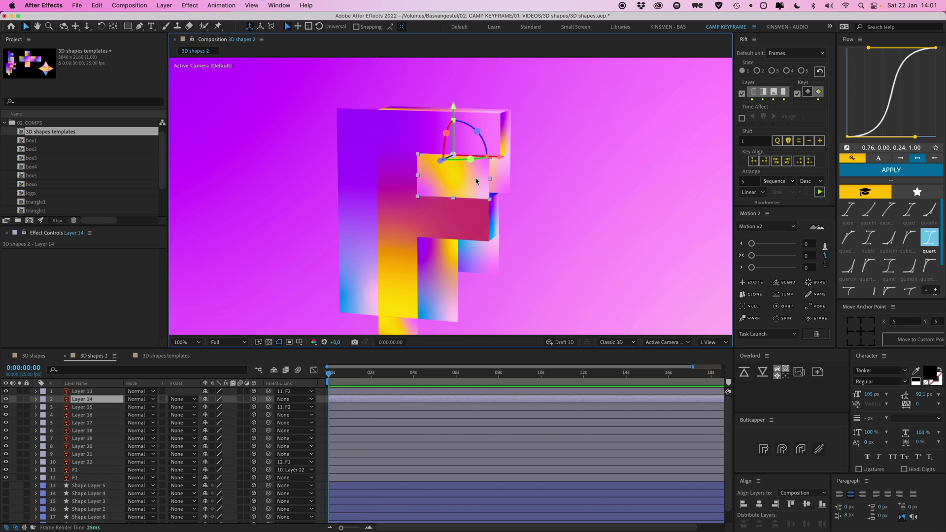
click(860, 341)
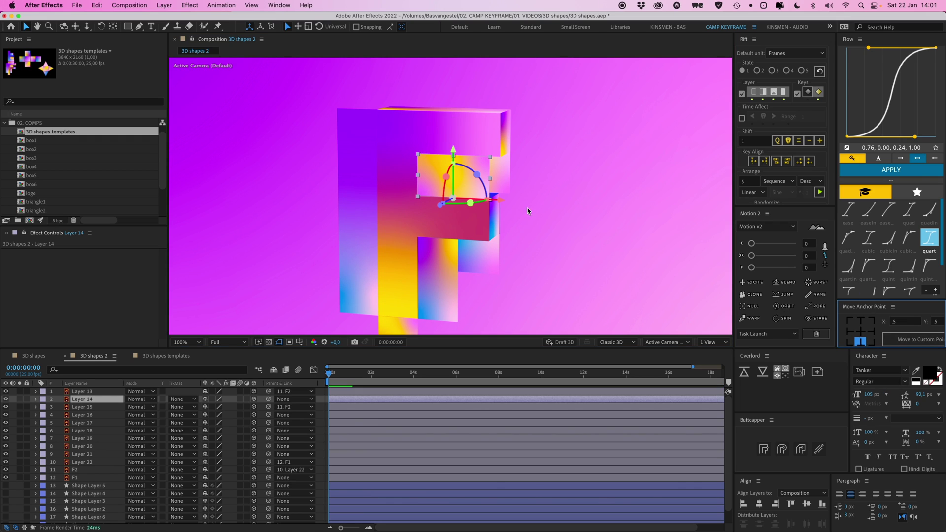
drag(445, 177, 417, 175)
click(432, 166)
click(481, 182)
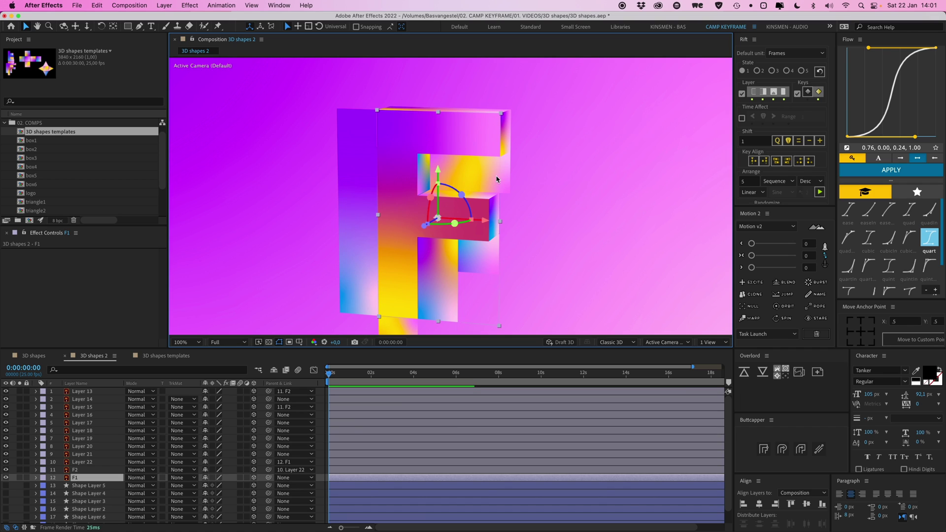
Fold Layer 16, the long strip on the outer side of the F's stem, backward to close that side.
drag(461, 286, 480, 253)
click(367, 216)
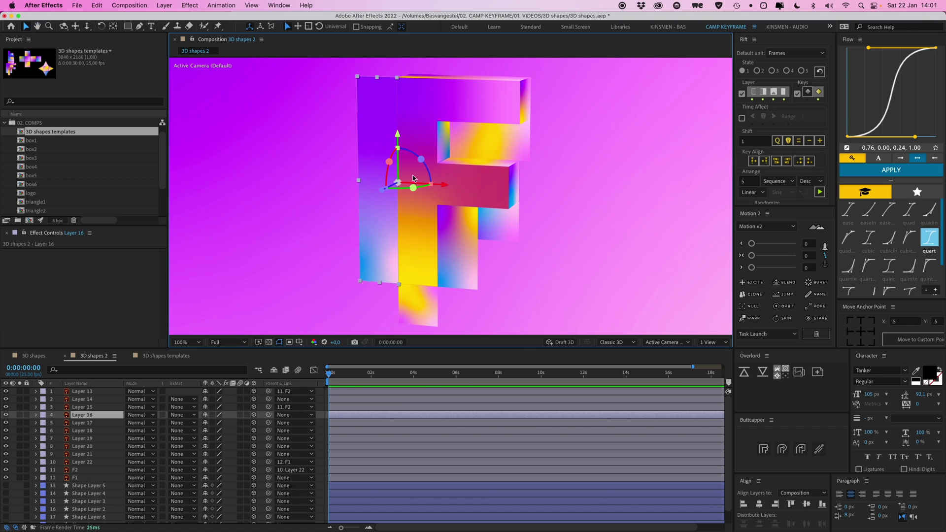
drag(414, 189, 381, 189)
Move the anchor point of Layer 20 to its top edge and fold it back to close the underside of the stem.
key(c)
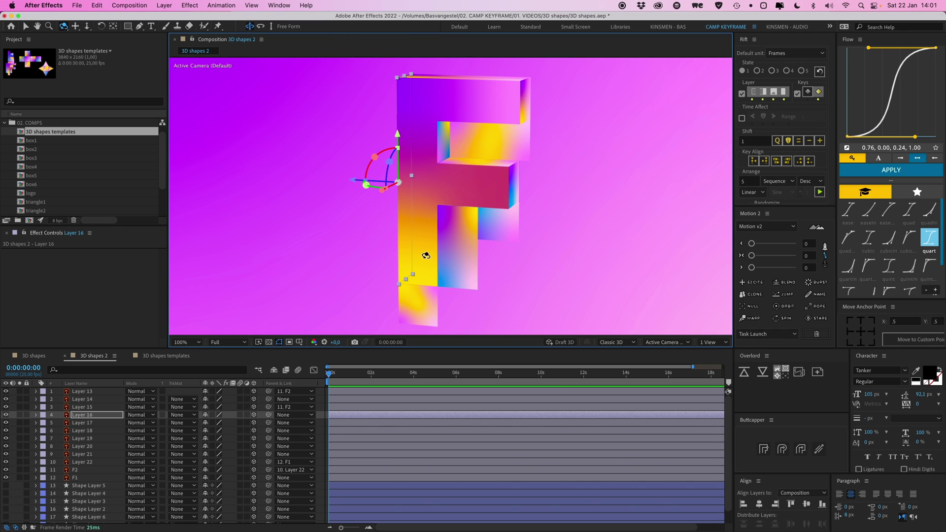
drag(425, 255, 456, 273)
key(v)
click(418, 310)
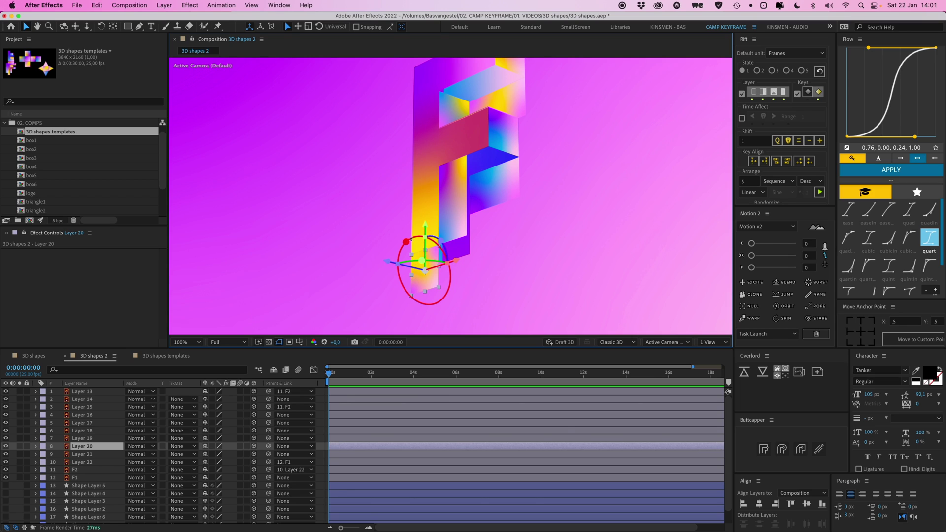
drag(406, 242, 406, 290)
key(super+z)
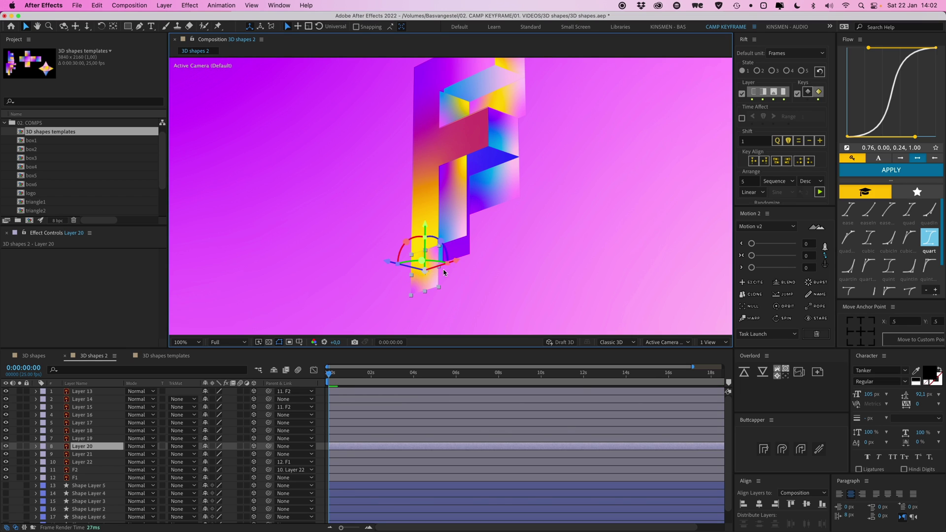
click(861, 321)
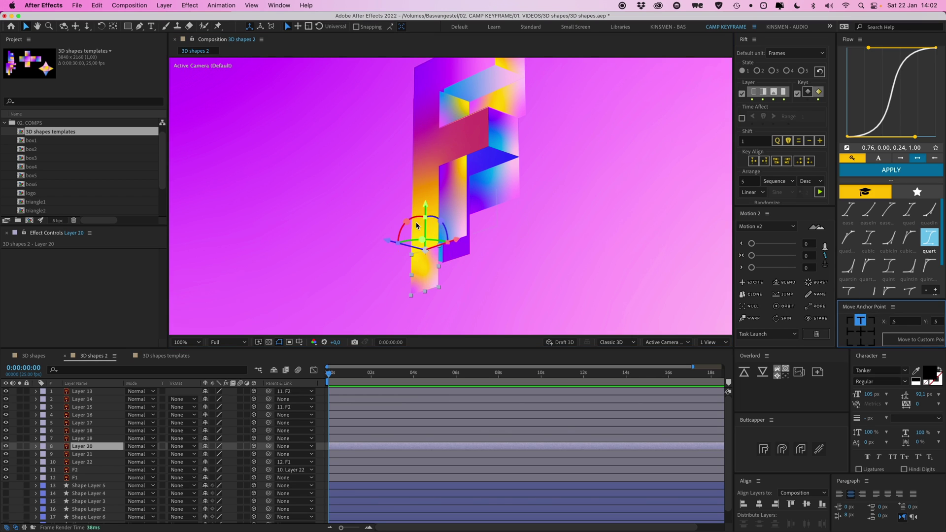
drag(407, 225, 433, 261)
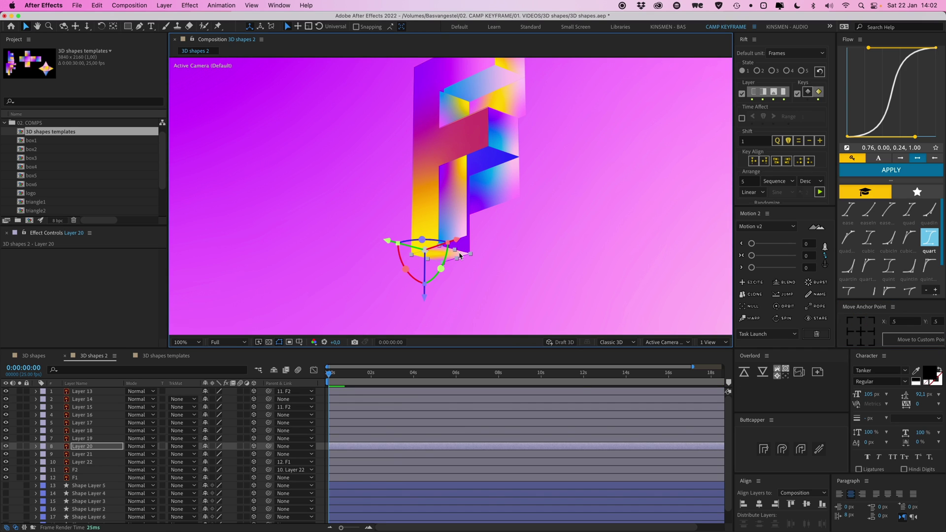
Fold Layer 17, the strip on the inner side of the lower stem, backward around its vertical edge.
key(c)
drag(441, 219, 456, 232)
key(v)
click(452, 210)
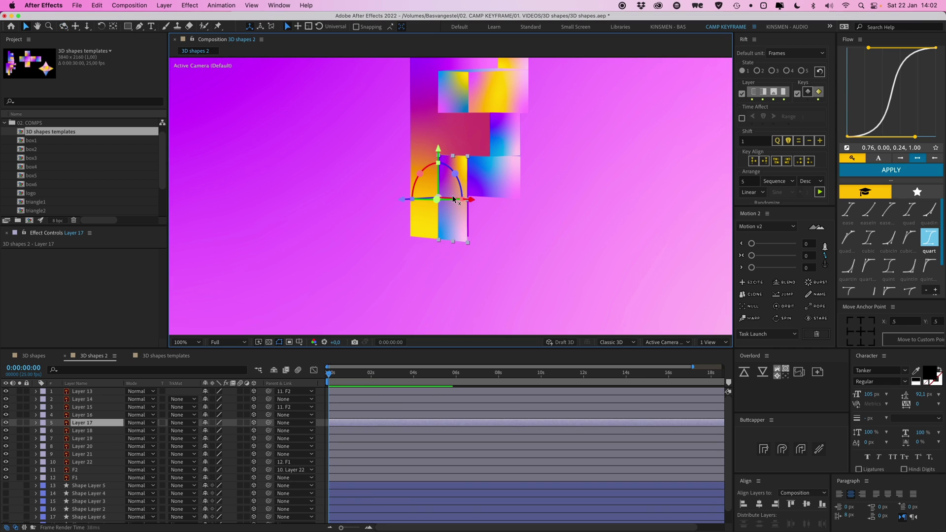
drag(418, 172, 449, 203)
key(super+z)
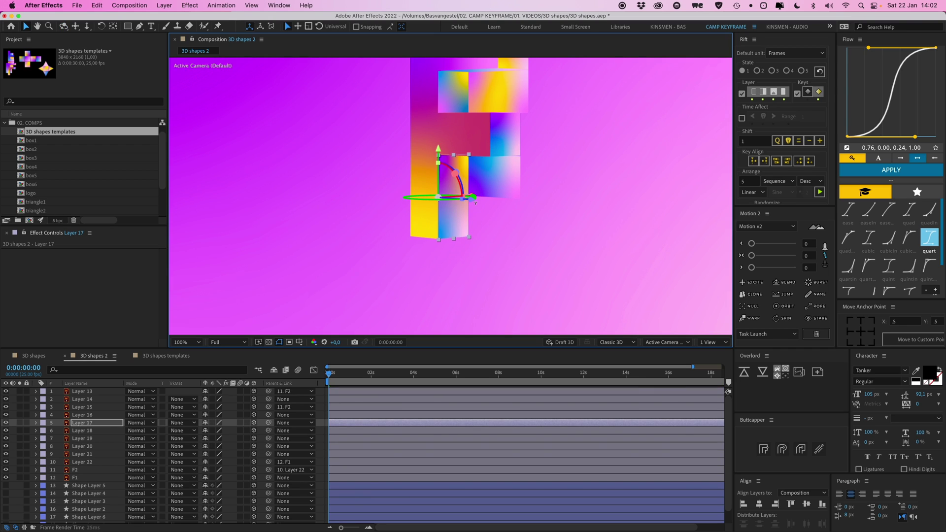
Examine the F from behind and from the front for strips that are still unfolded.
click(506, 187)
key(c)
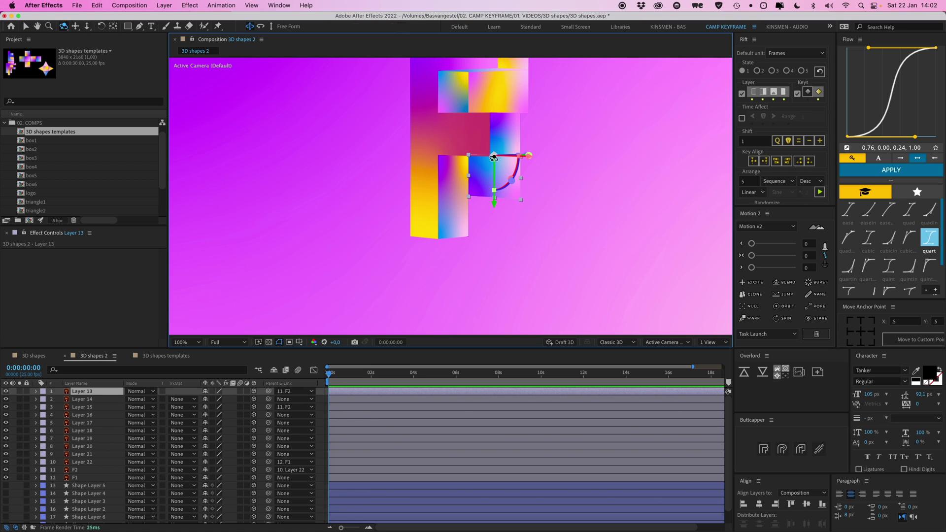
drag(502, 187, 463, 149)
key(c)
key(c)
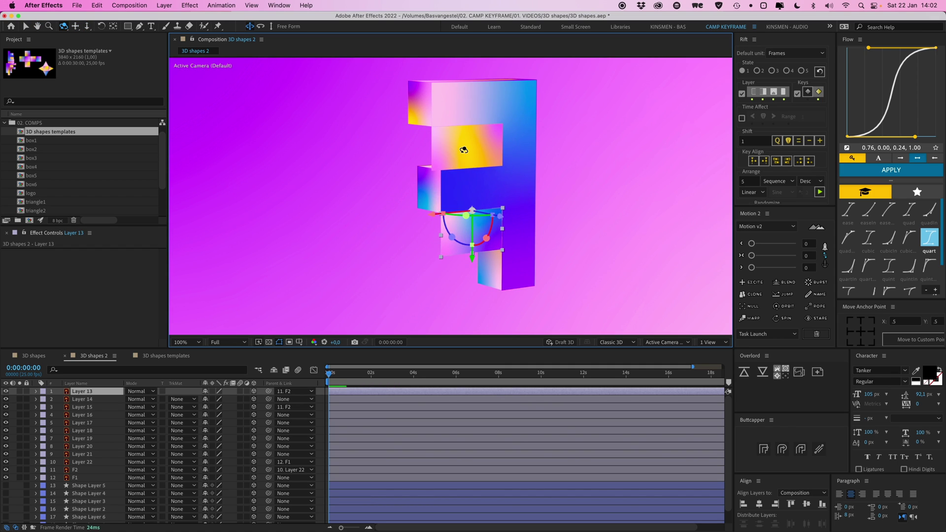
key(v)
click(462, 147)
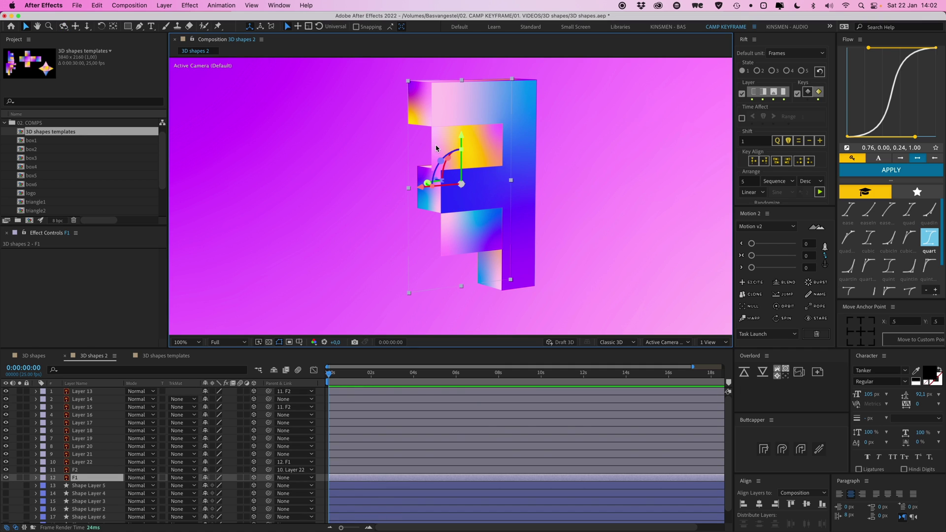
key(c)
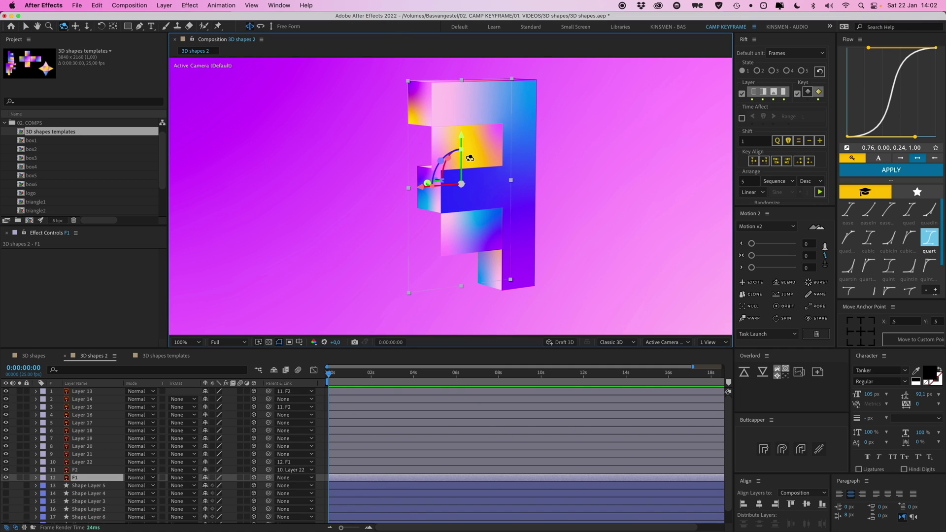
drag(476, 168, 571, 159)
key(v)
click(566, 157)
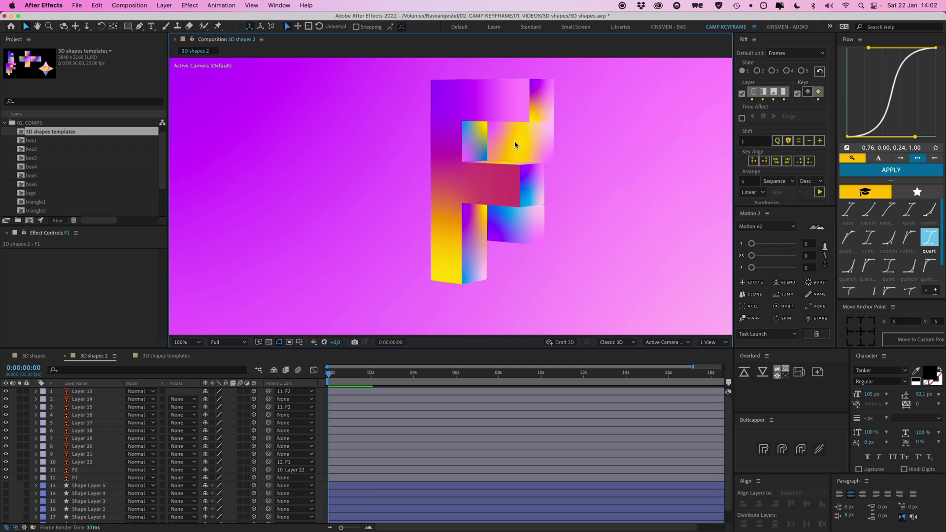
Fold Layer 15 and Layer 13 forward from the F2 face to close the undersides of the upper and middle arms.
click(514, 143)
click(536, 144)
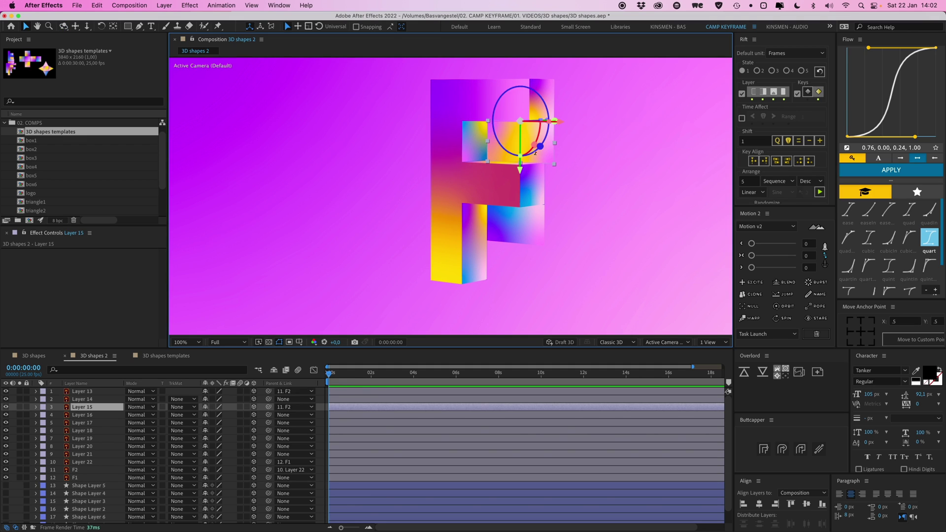
drag(534, 144, 508, 135)
click(531, 238)
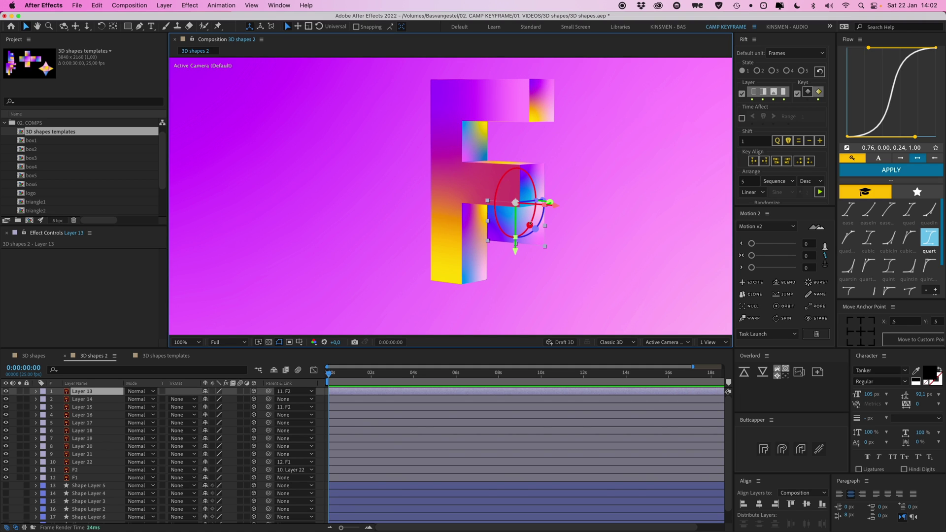
drag(529, 224, 513, 192)
key(1)
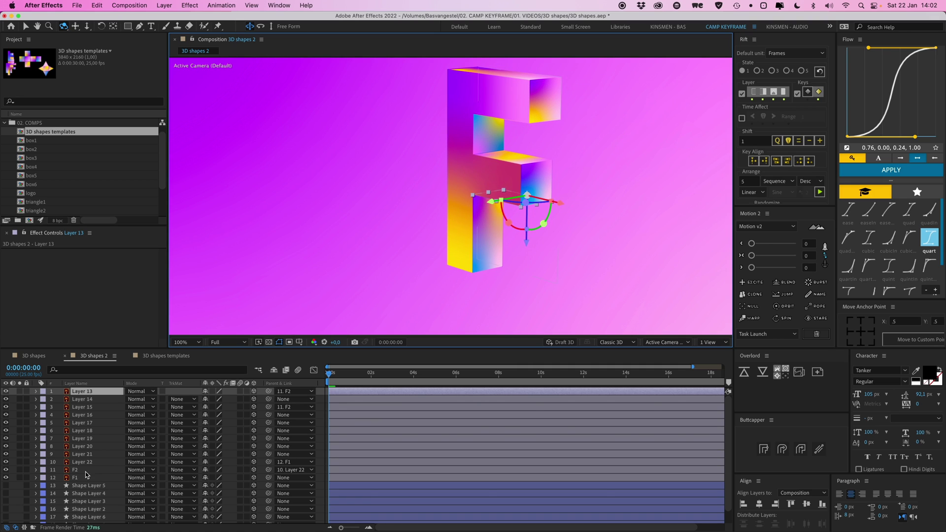
Move the F2 and F1 layers together to the top of the layer stack.
click(85, 470)
shift+click(84, 477)
key(super+shift+bracketright)
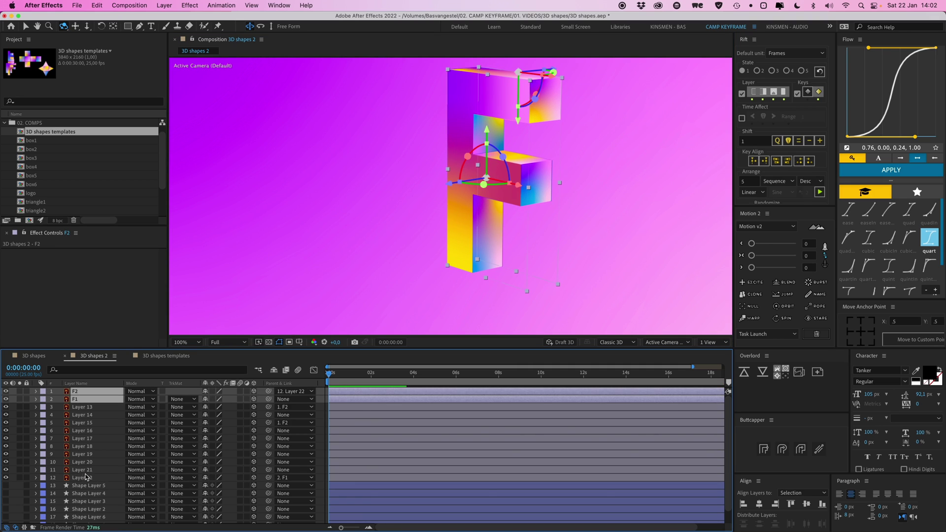
Examine the assembled F as a whole with nothing selected, orbiting around it slightly.
click(318, 252)
key(comma)
key(comma)
drag(569, 199, 539, 214)
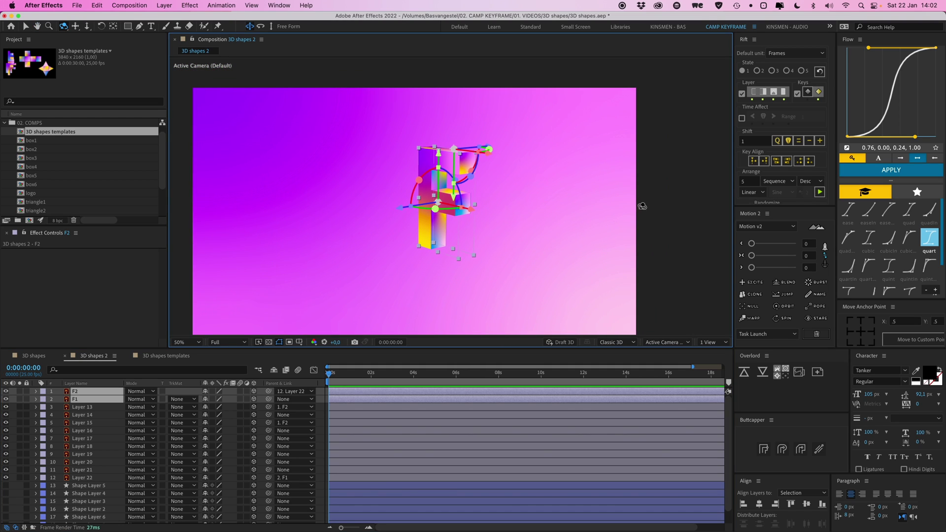
key(v)
click(655, 251)
key(c)
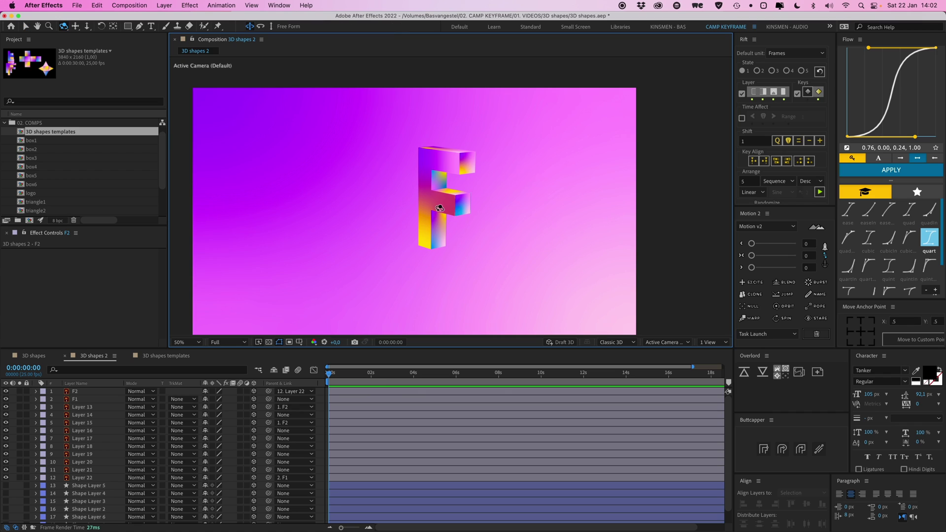
mouse_move(438, 207)
mouse_down()
mouse_move(512, 191)
mouse_move(439, 201)
mouse_up()
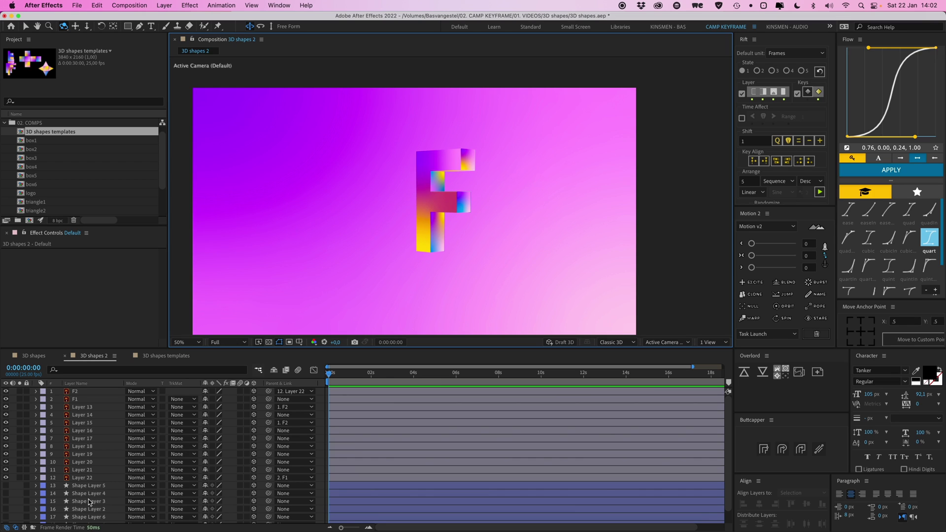
Hide all layers of the F, from F2 down to Layer 22.
key(v)
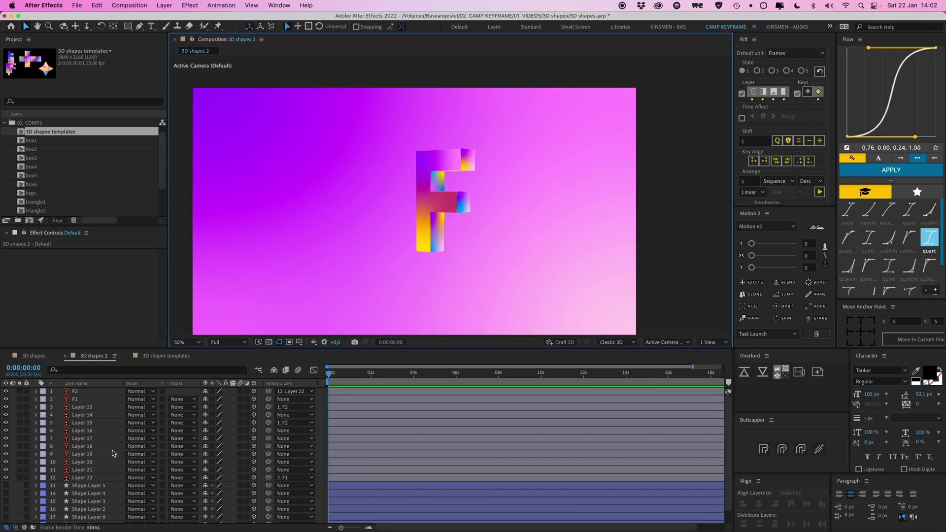
click(75, 391)
shift+click(81, 477)
click(7, 477)
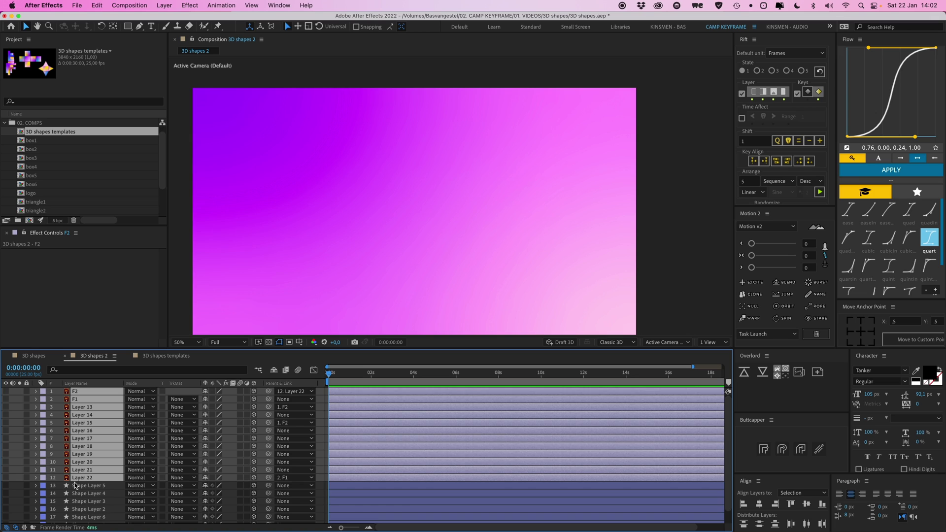
Make the cube's six layers, Shape Layer 1 through Shape Layer 6, visible.
scroll(76, 483, down, 1)
click(85, 472)
shift+click(80, 511)
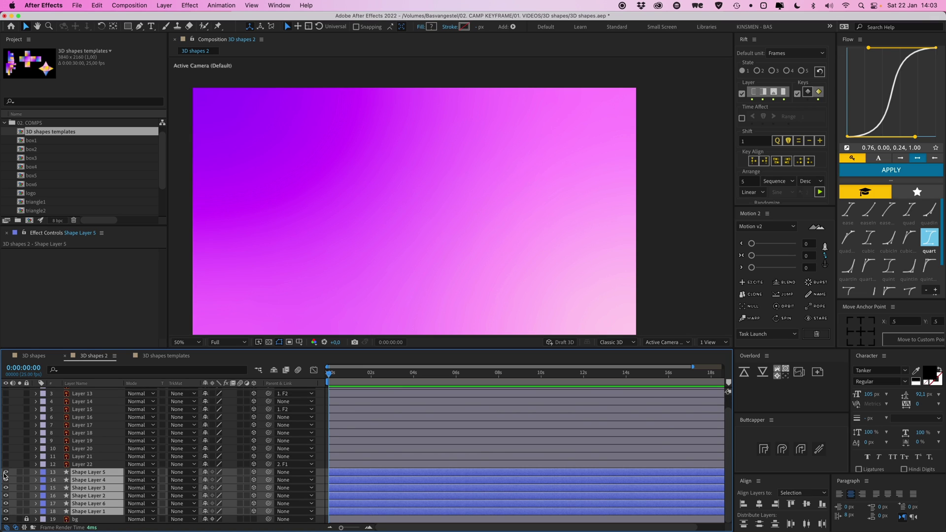
click(6, 473)
click(414, 242)
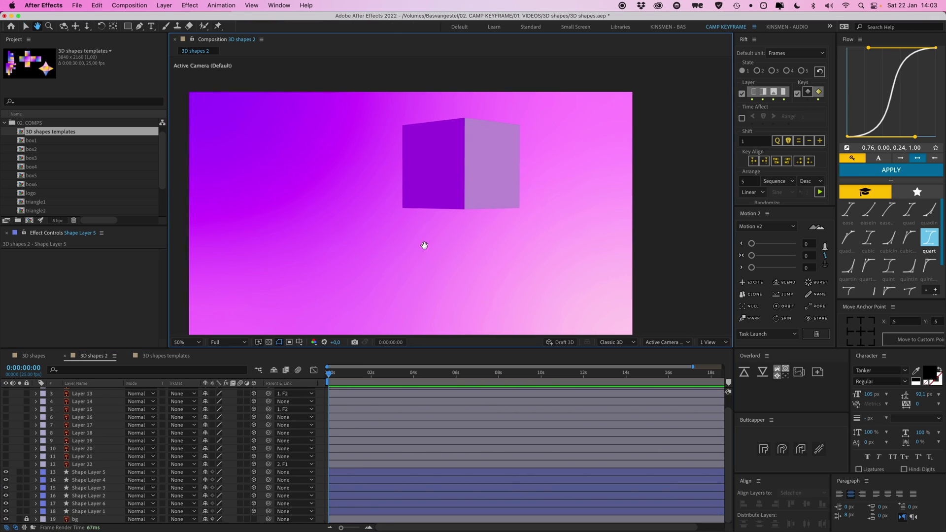
Reset the default camera and orbit it to show the cube's top and two side faces.
key(comma)
key(c)
mouse_move(462, 188)
mouse_down()
mouse_move(448, 205)
mouse_move(461, 193)
mouse_up()
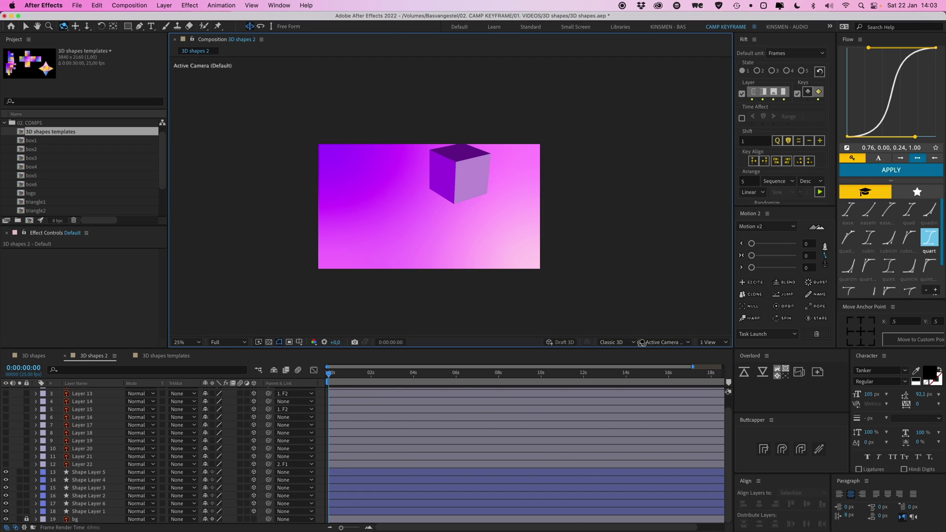
click(670, 341)
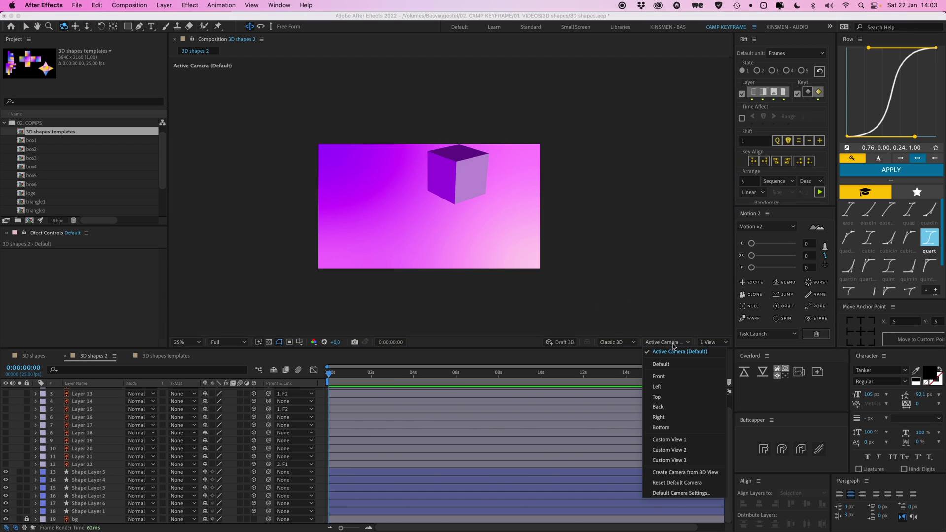
click(681, 483)
drag(433, 217, 427, 224)
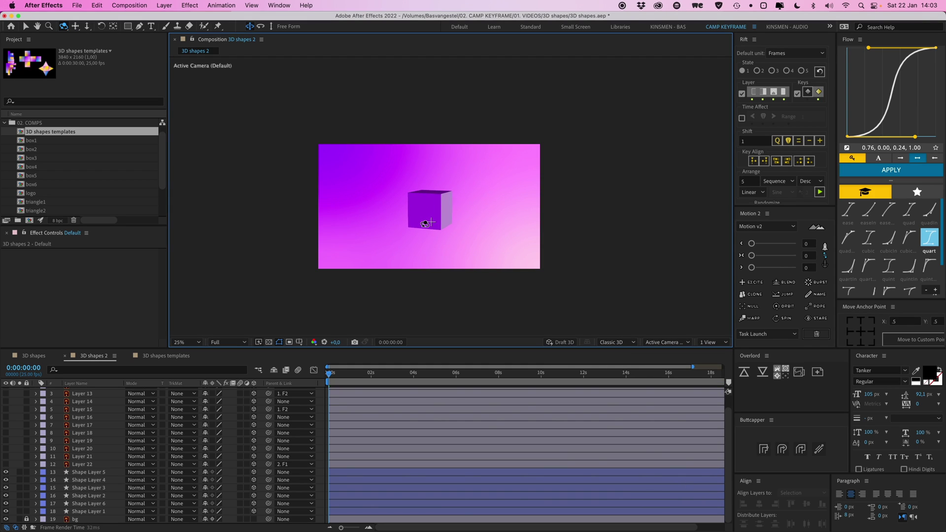
key(v)
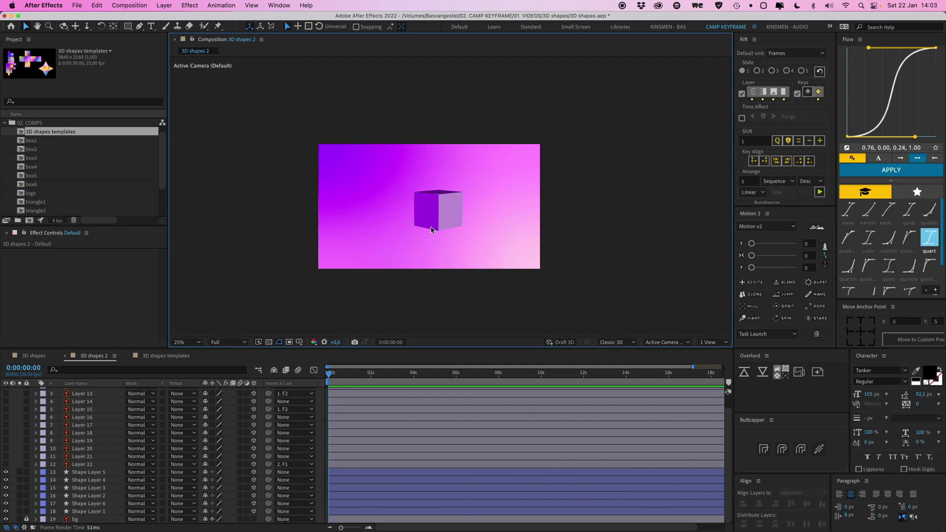
key(1)
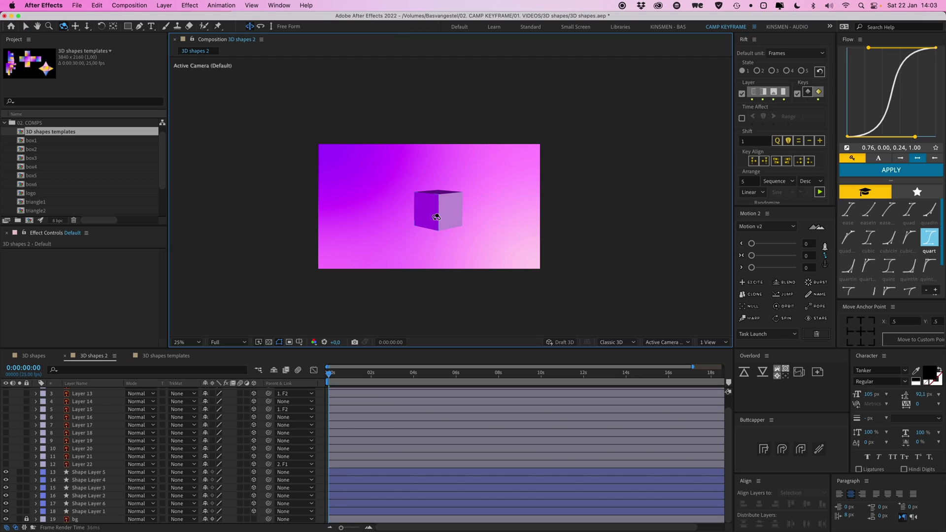
mouse_move(435, 218)
mouse_down()
mouse_move(431, 207)
mouse_move(441, 227)
mouse_up()
Parent the other cube faces to the bottom face, Shape Layer 2, and undo a trial turn of its Z Rotation.
key(v)
click(436, 243)
key(c)
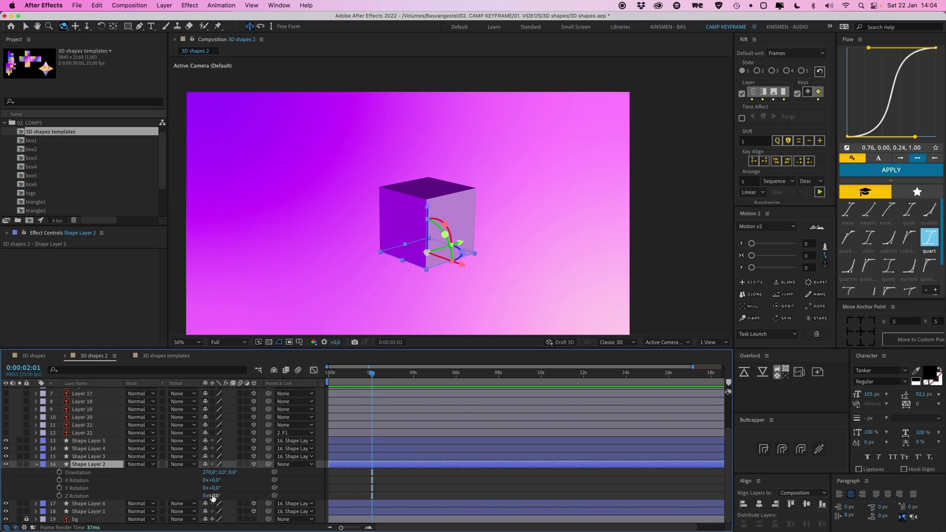
drag(212, 496, 358, 498)
key(super+z)
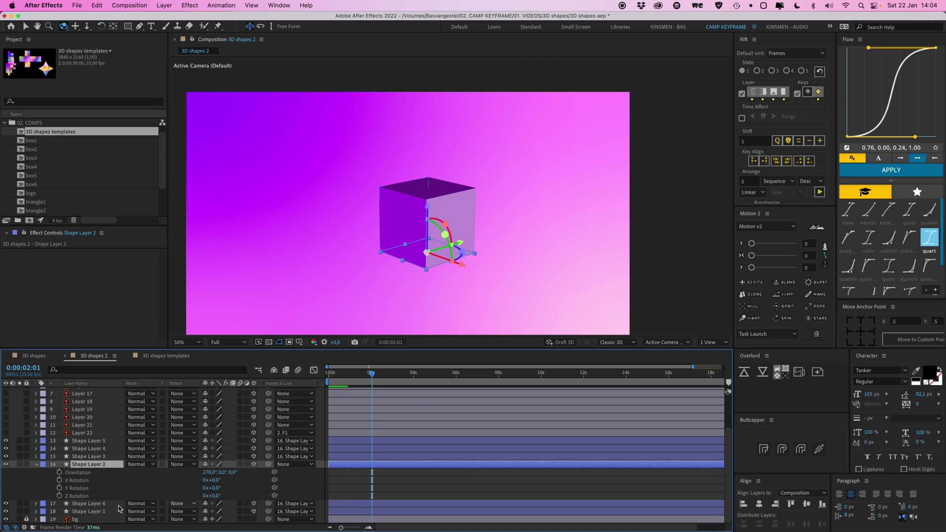
Keyframe Shape Layer 2's Z Rotation at 0x in 0:00:02:01 and 1x in 0:00:04:03, and preview the spin.
click(59, 496)
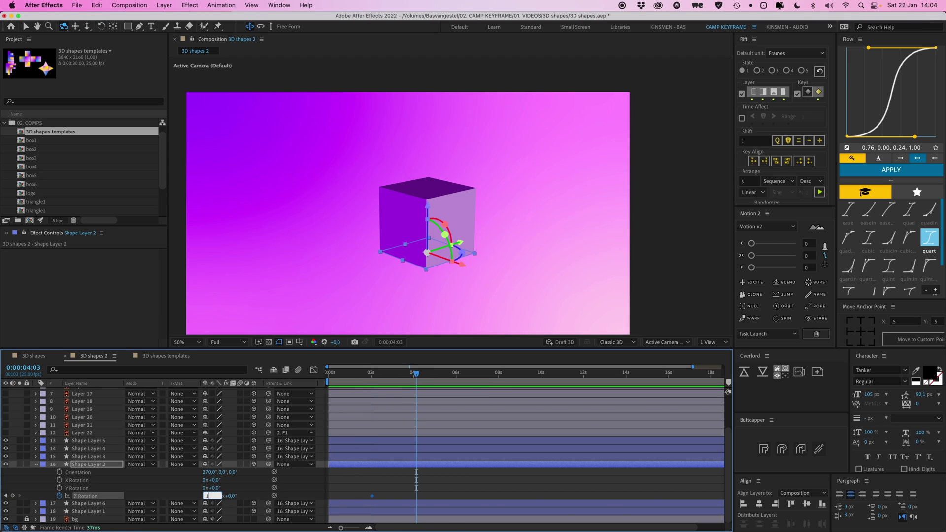
key(Return)
click(451, 478)
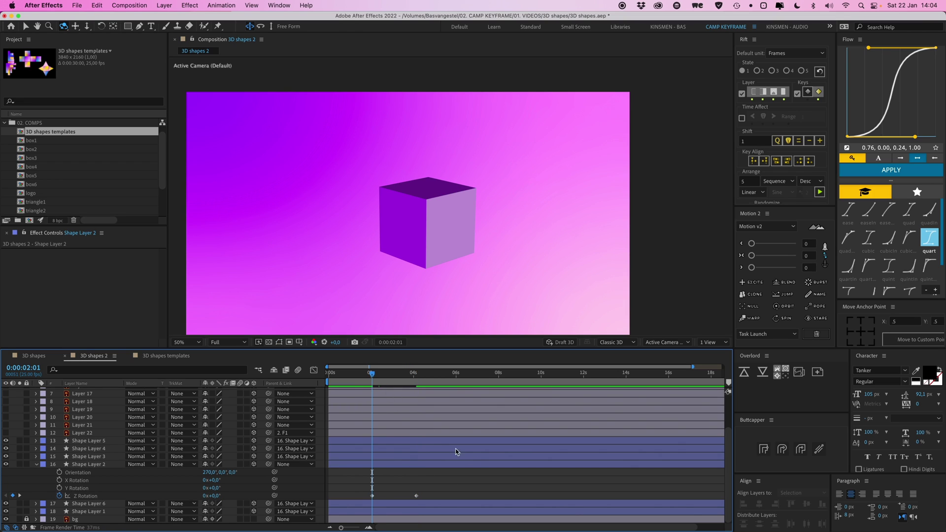
key(space)
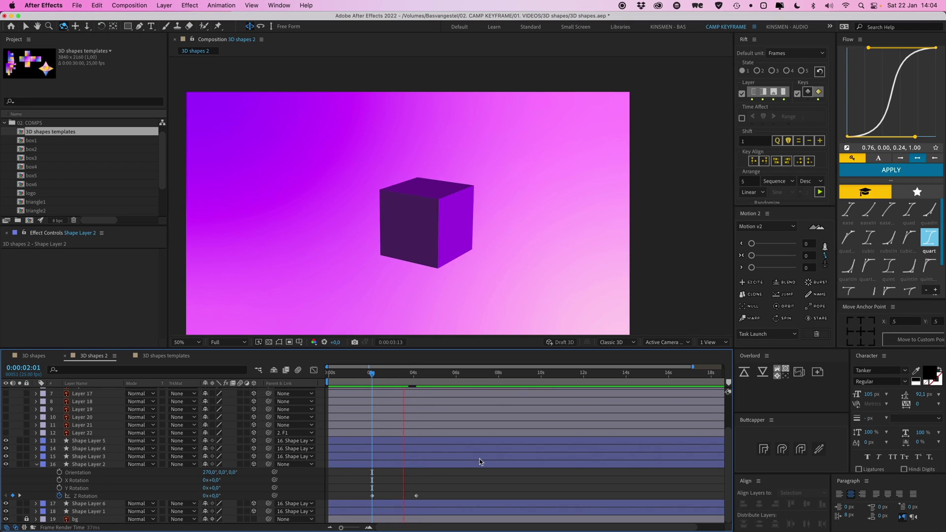
key(space)
Apply the quart easing curve (0.76, 0.00, 0.24, 1.00) to both Z Rotation keyframes and preview the spin from 0:00:02:01.
drag(434, 485, 366, 497)
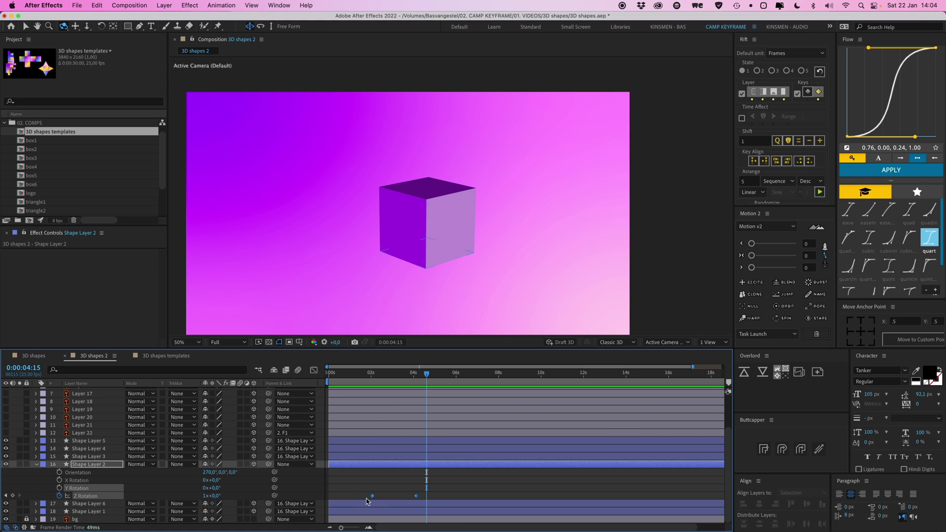
click(891, 169)
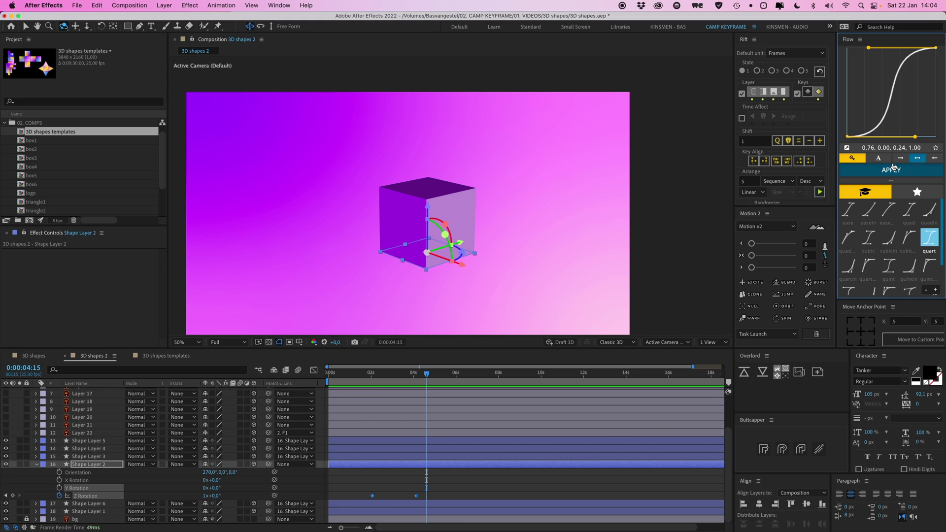
click(380, 381)
click(471, 488)
key(space)
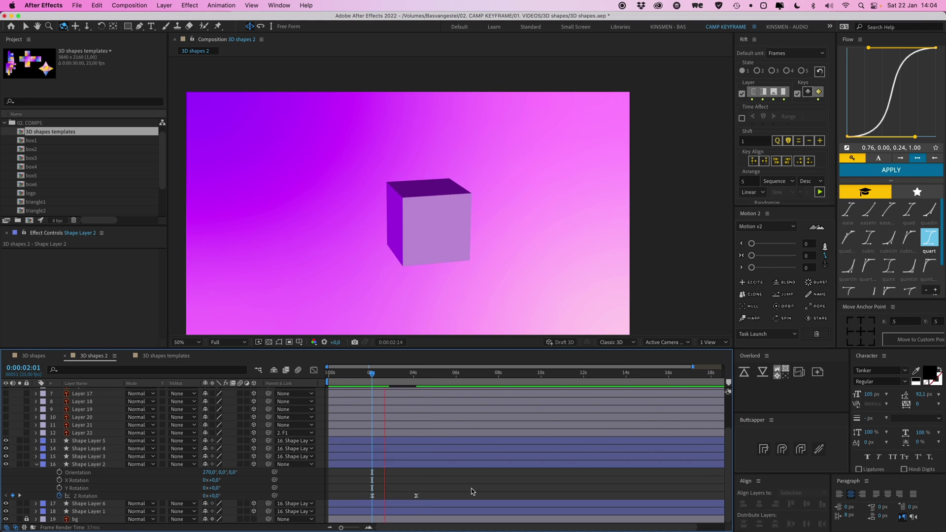
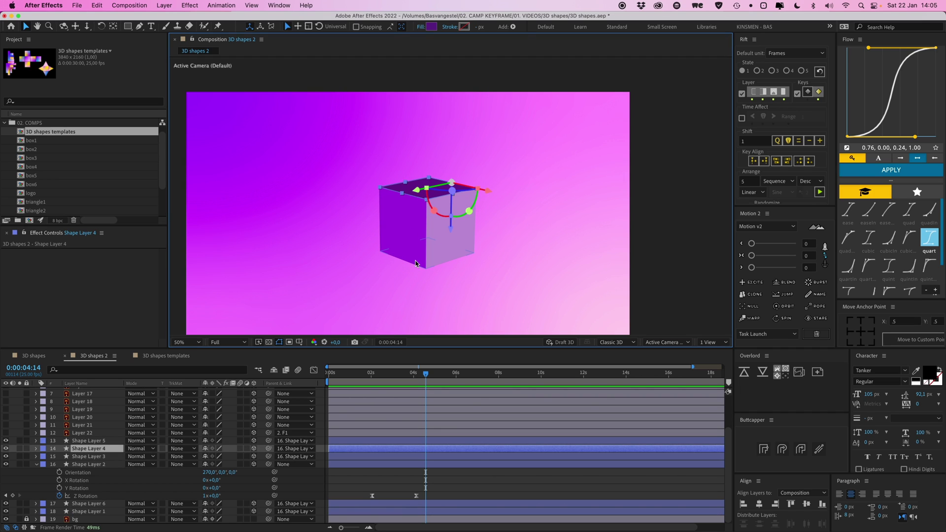
Copy the five pyramid pieces from 3D shapes templates into 3D shapes 2, placing them near the centre with the cube faces hidden.
click(160, 359)
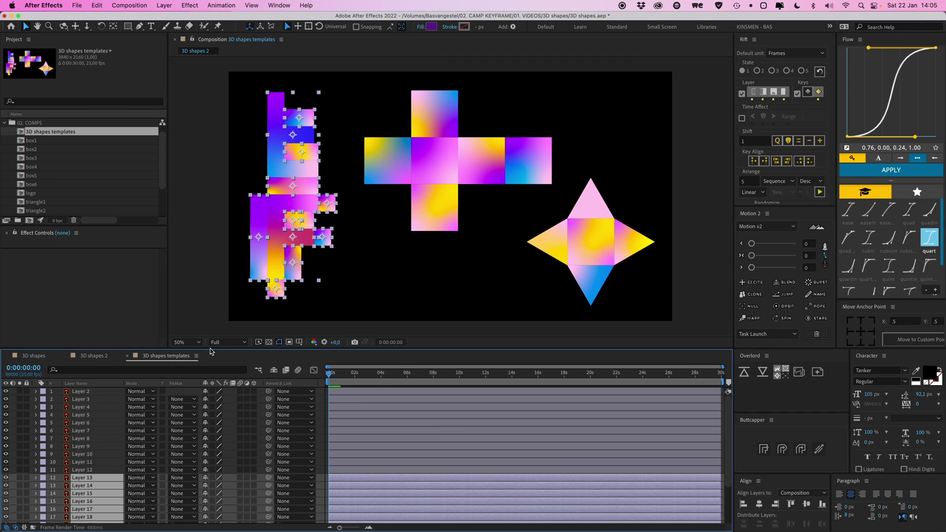
click(586, 244)
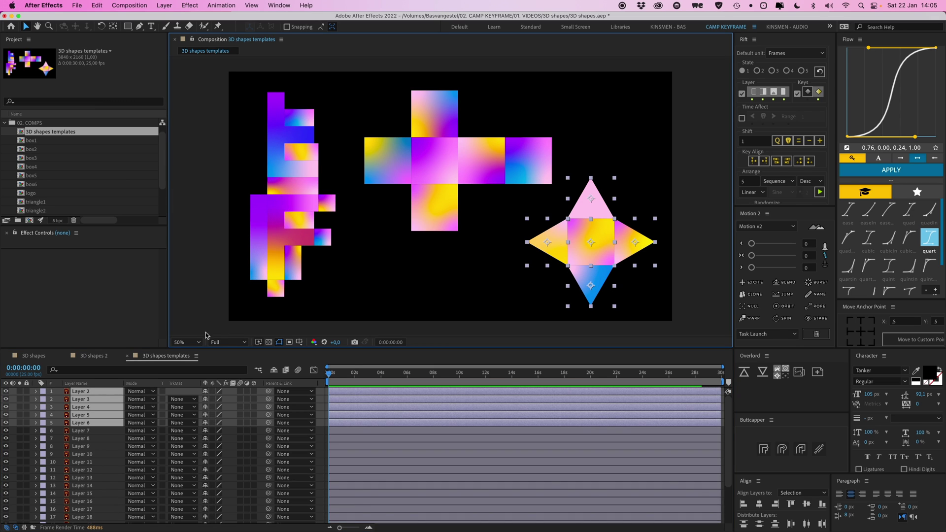
click(91, 356)
click(390, 474)
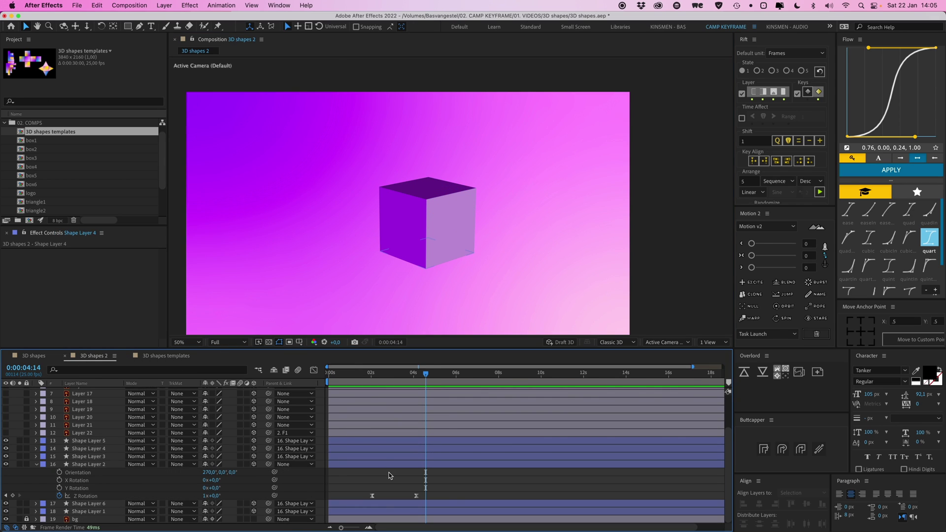
scroll(390, 474, up, 3)
scroll(24, 496, down, 3)
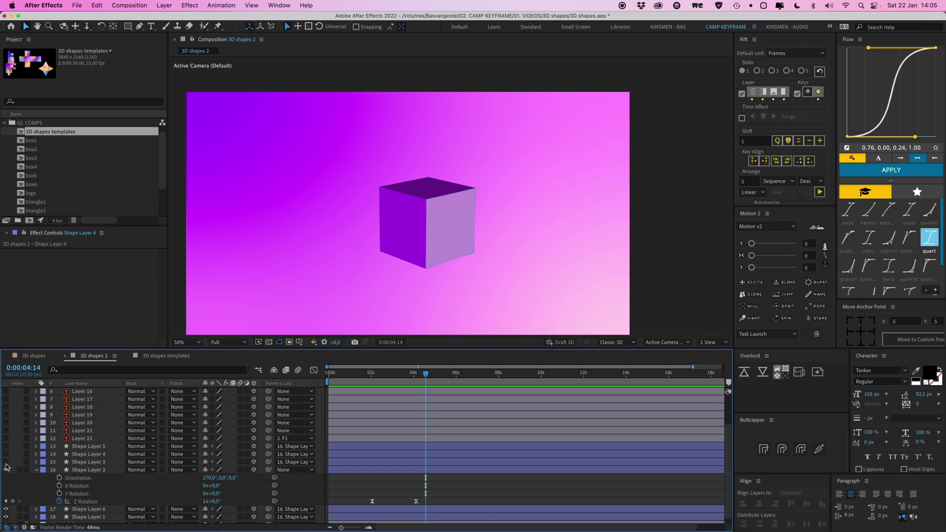
key(cmd+v)
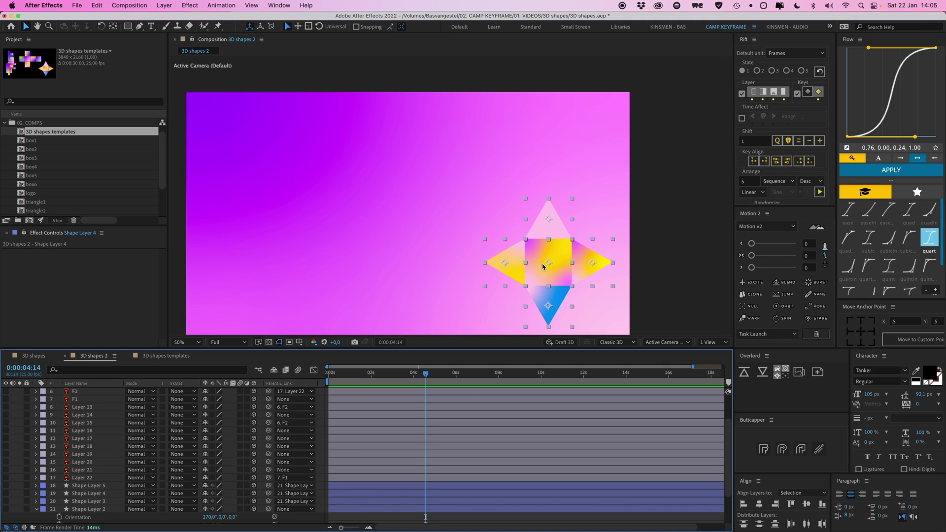
drag(542, 267, 390, 217)
Parent the four triangles to the square piece, Layer 6, and make the pyramid pieces 3D layers.
click(478, 218)
click(435, 209)
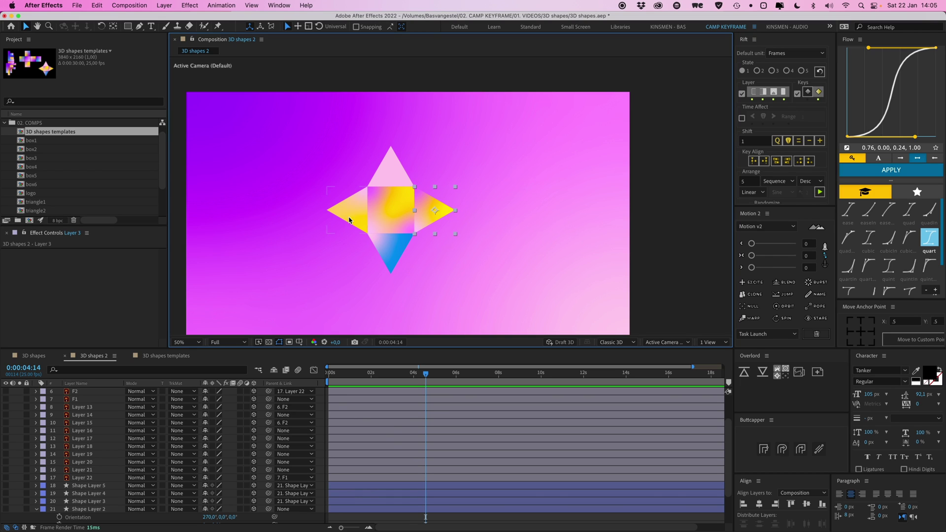
shift+click(392, 166)
shift+click(338, 211)
shift+click(389, 258)
scroll(332, 435, up, 3)
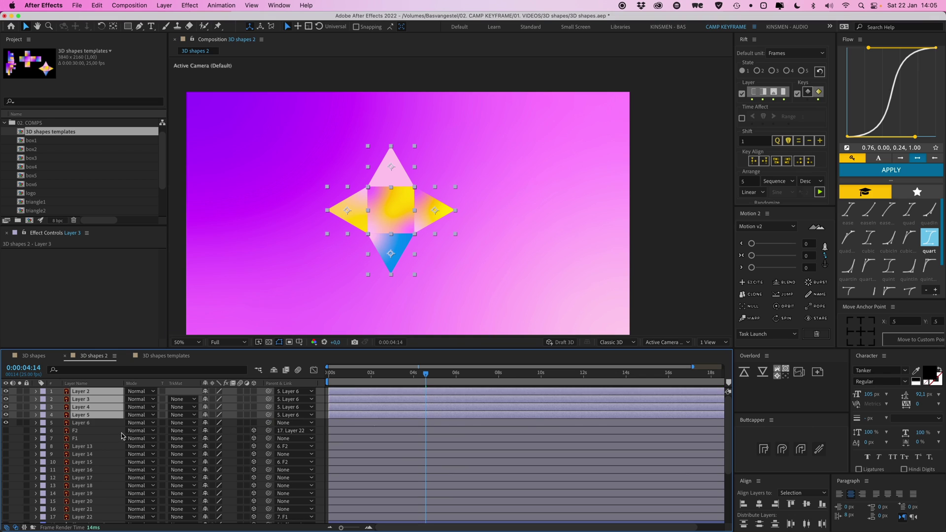
click(254, 391)
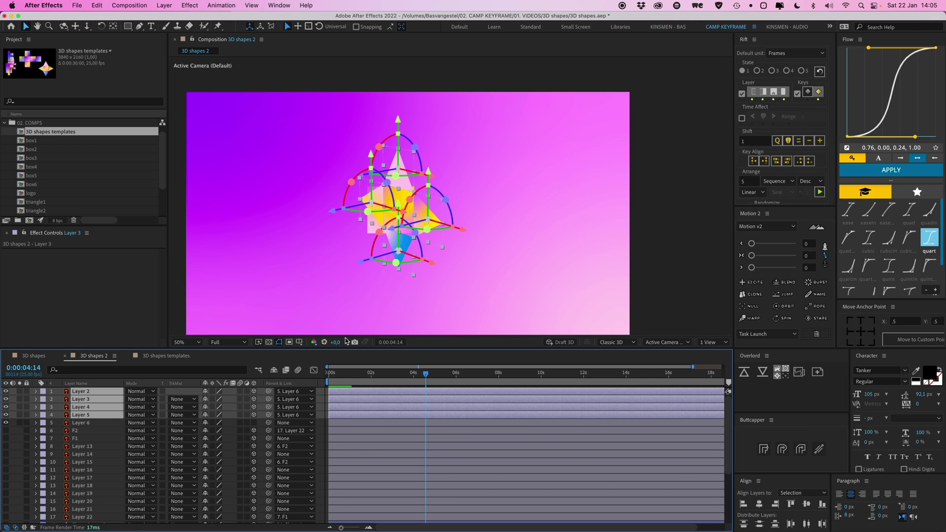
click(451, 222)
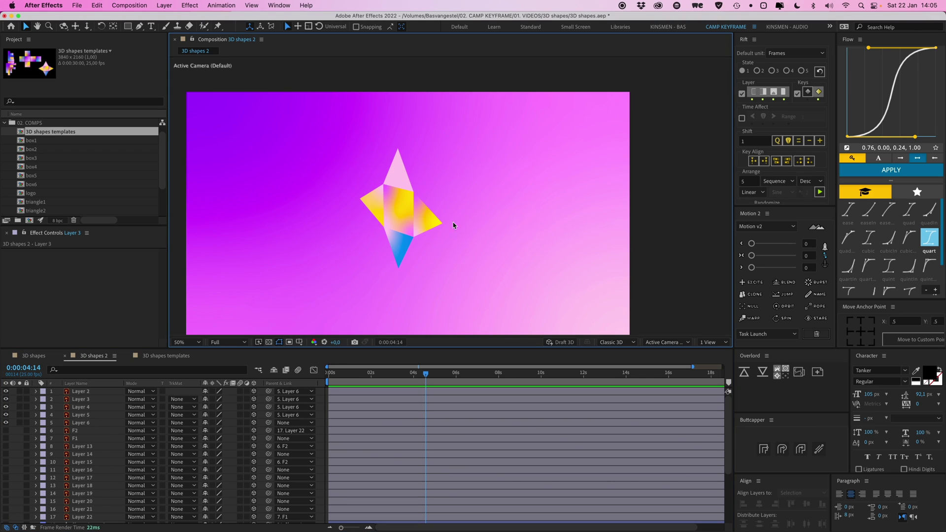
Rotate the square parent, Layer 6, about its X axis so the whole pyramid template lies flat.
click(431, 220)
click(394, 205)
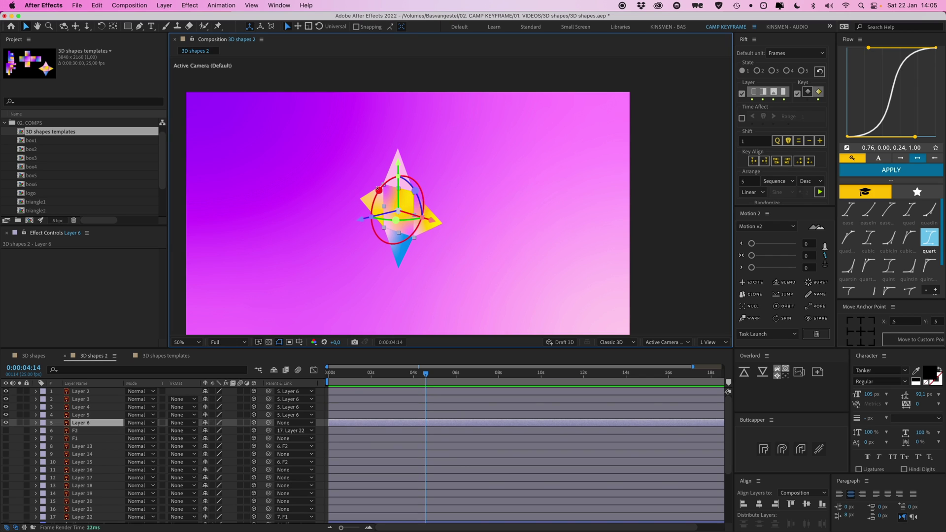
mouse_move(385, 196)
mouse_down()
mouse_move(380, 238)
mouse_move(357, 246)
mouse_up()
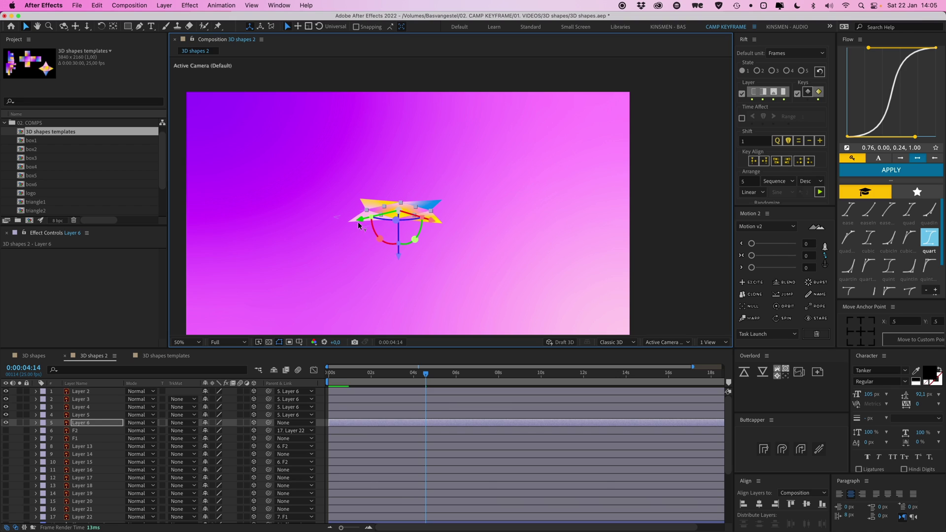
Move the anchor point of triangle Layer 2 to its edge along the square and fold the triangle roughly upright.
click(379, 205)
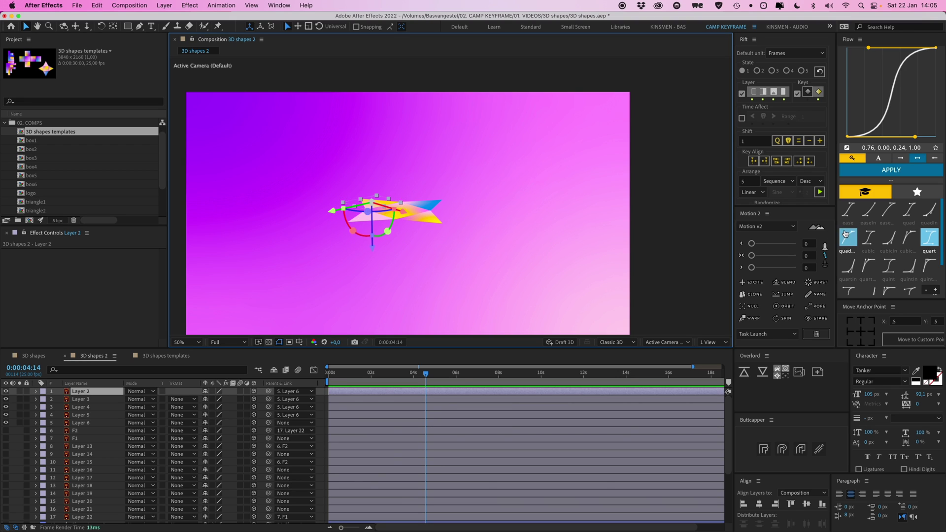
key(w)
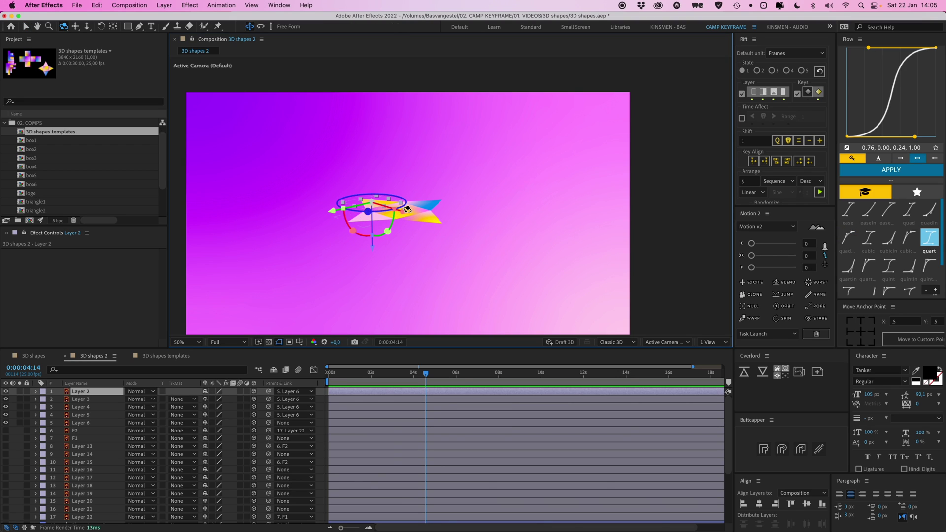
drag(405, 210, 405, 239)
click(870, 331)
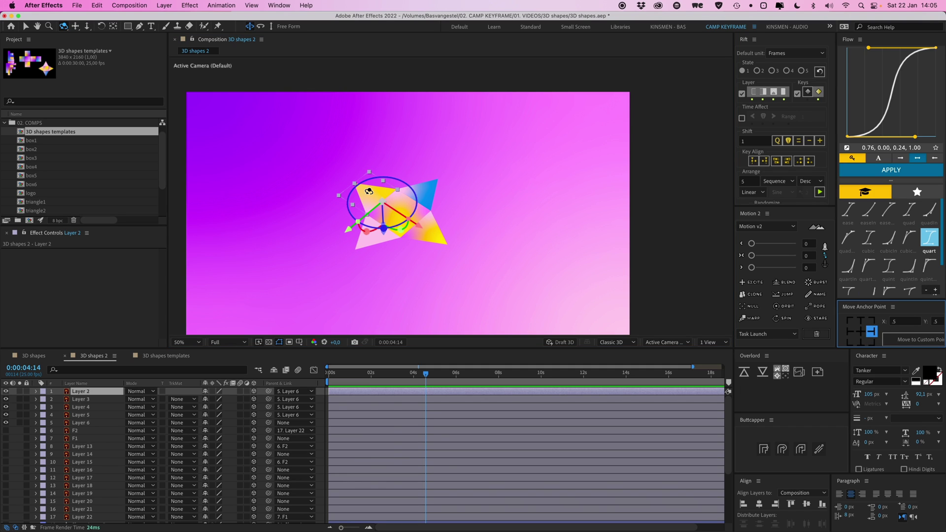
key(v)
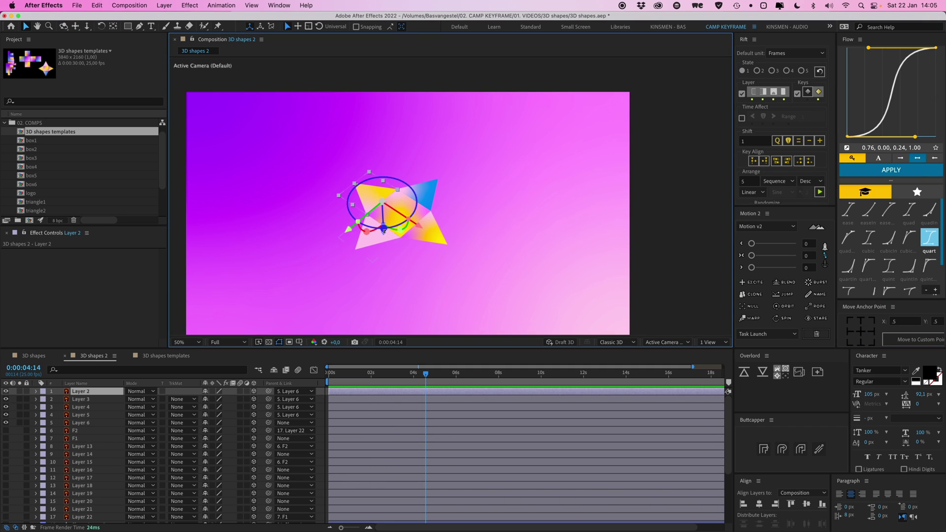
key(1)
mouse_move(387, 217)
mouse_down()
mouse_move(398, 204)
mouse_move(382, 216)
mouse_up()
key(v)
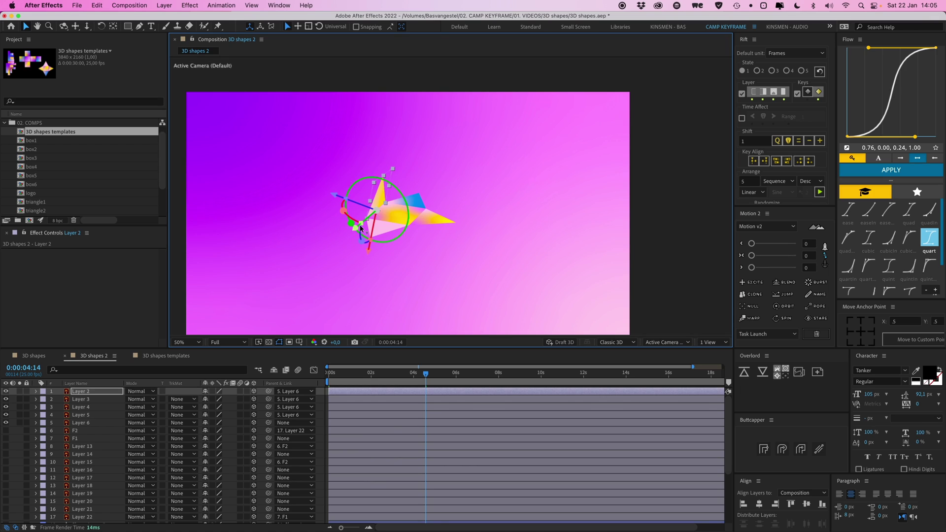
Switch to the Front view, show the rulers, and place a vertical guide through the centre of the square base.
click(665, 342)
click(660, 376)
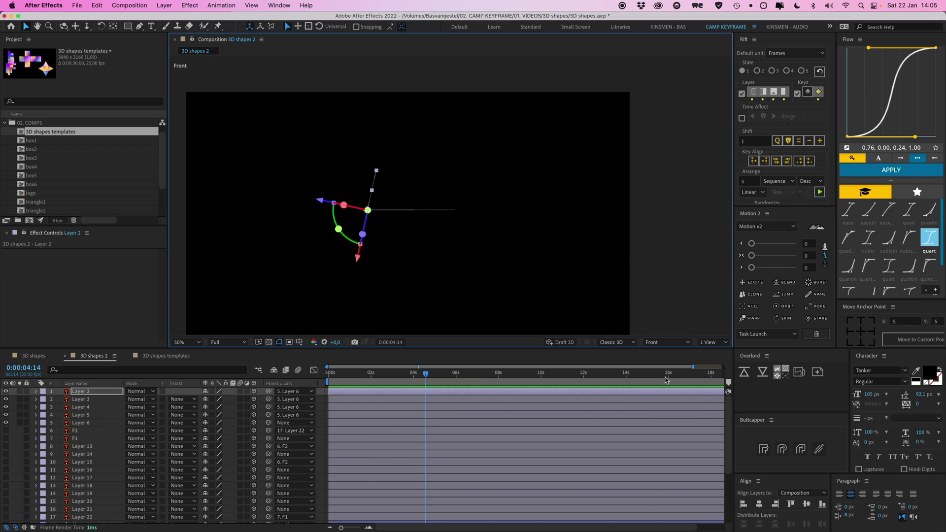
scroll(413, 175, up, 1)
drag(389, 163, 439, 197)
click(392, 260)
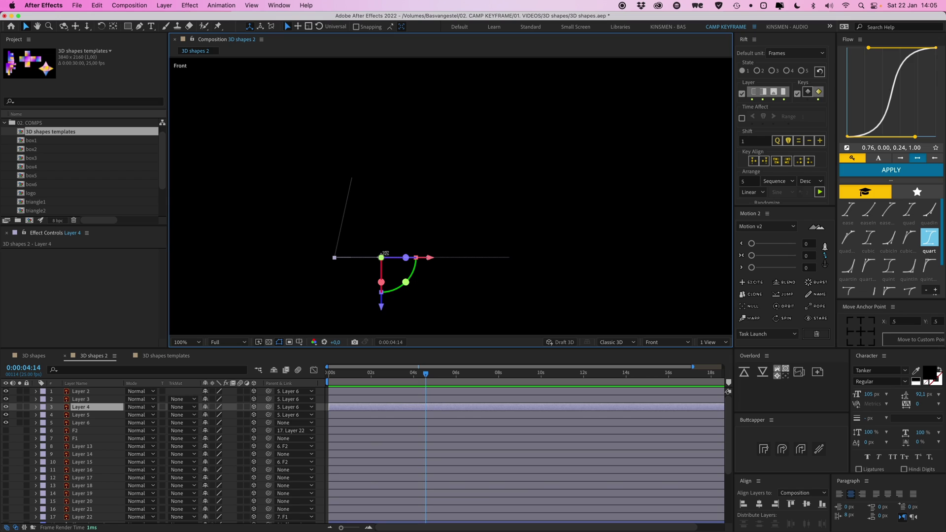
key(super+r)
drag(173, 166, 385, 285)
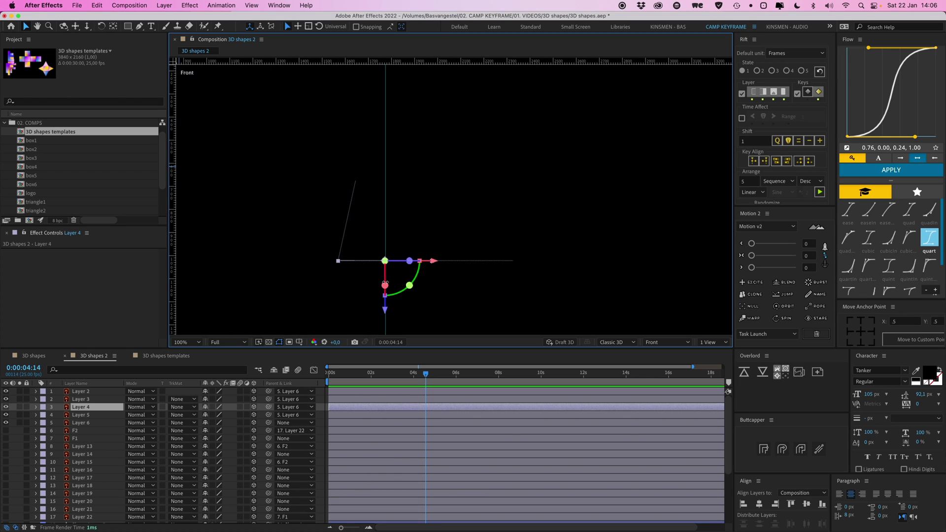
Fold Layer 2 until its tip meets the guide, and fold Layer 3 to the guide from an anchor point on its base edge.
click(351, 203)
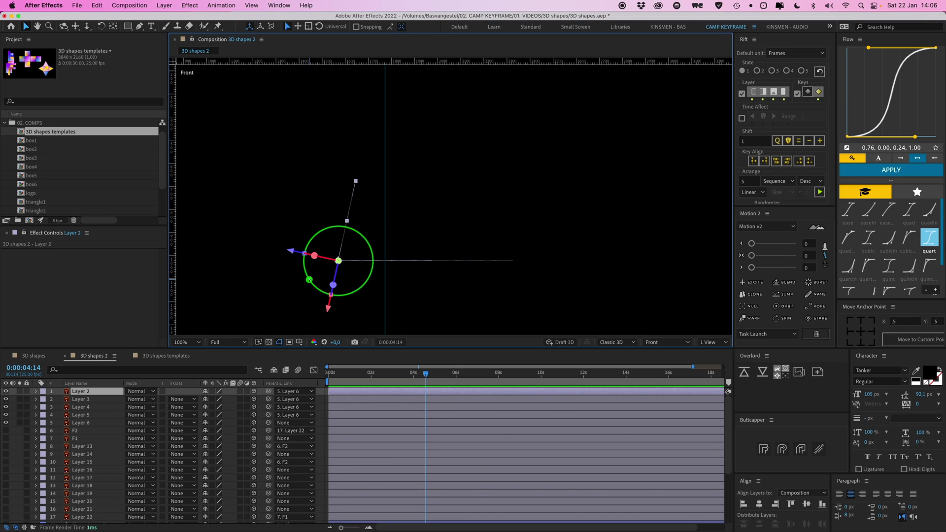
drag(310, 277, 310, 267)
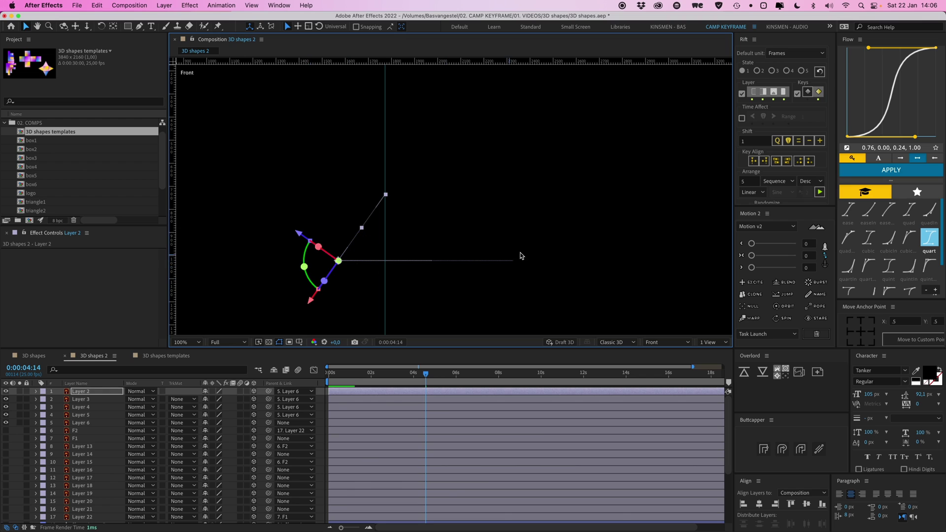
click(504, 262)
click(848, 332)
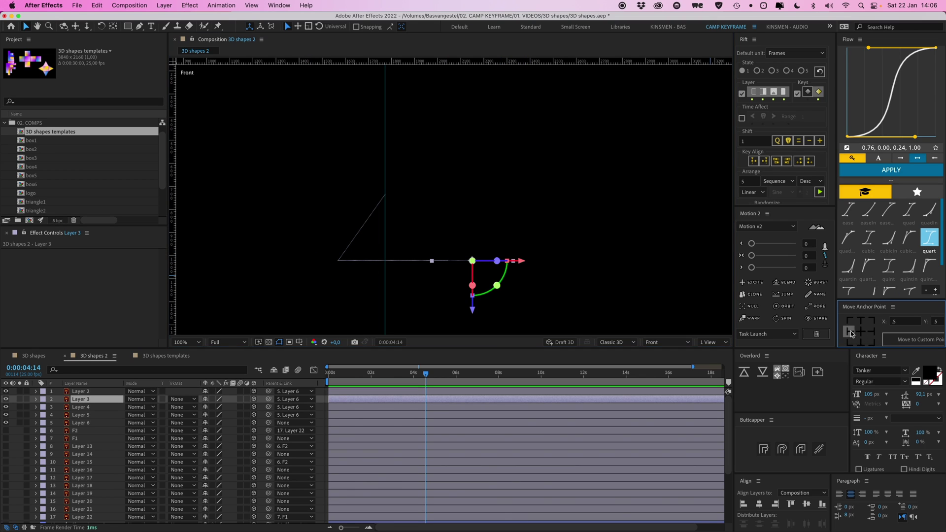
drag(454, 285, 436, 235)
Return to the Active Camera (Default) view and orbit around the partly folded pyramid to inspect its two raised sides.
click(659, 342)
click(664, 352)
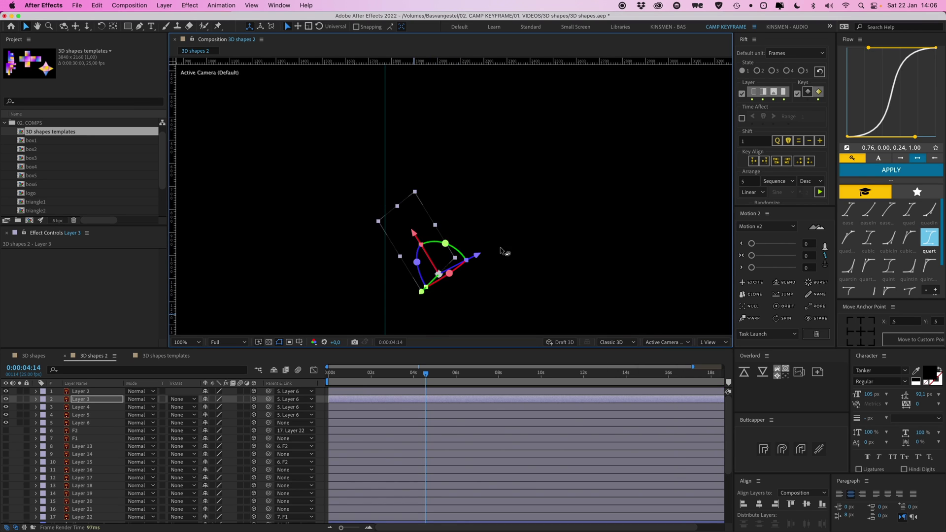
key(c)
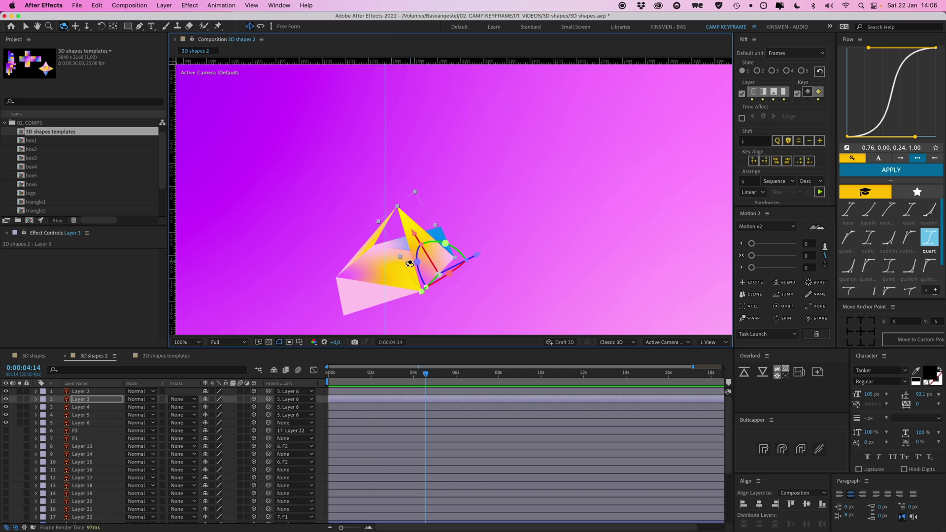
drag(409, 263, 494, 232)
key(v)
click(504, 221)
key(comma)
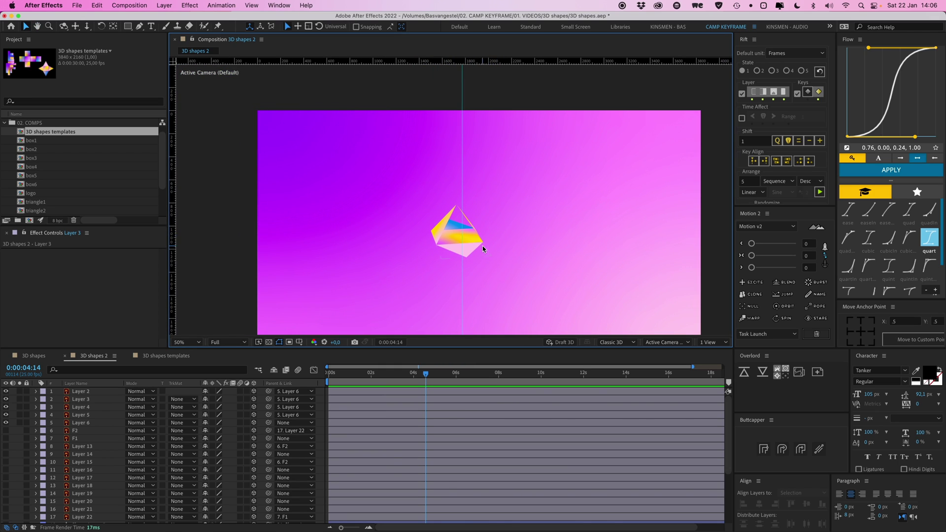